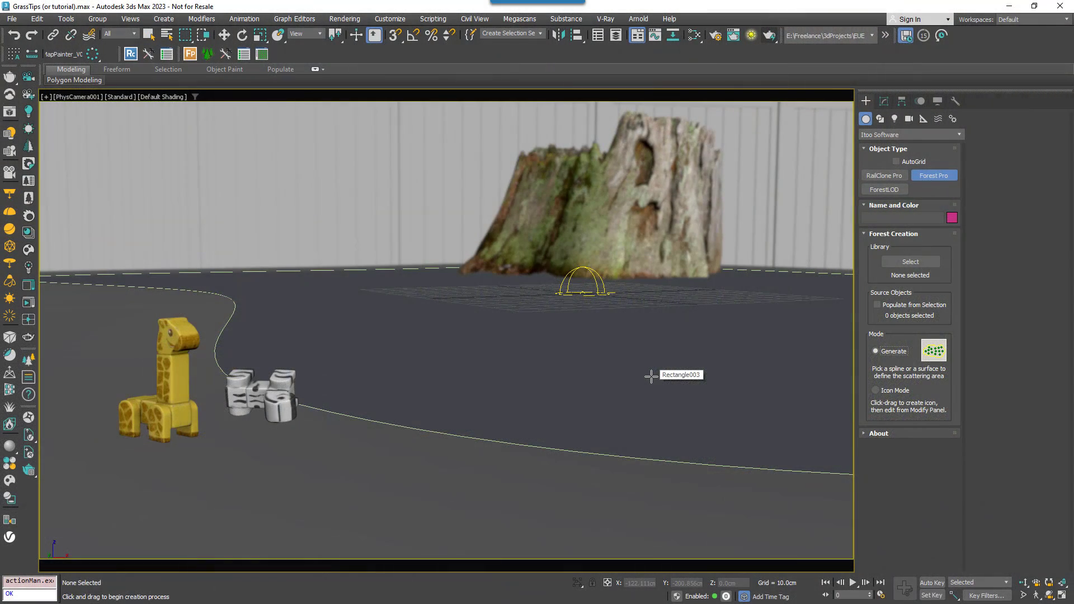
# Step: Load the Grass Base Layer 2 - Detail preset from Layered_Lawns and scatter it inside Rectangle002
pyautogui.click(909, 263)
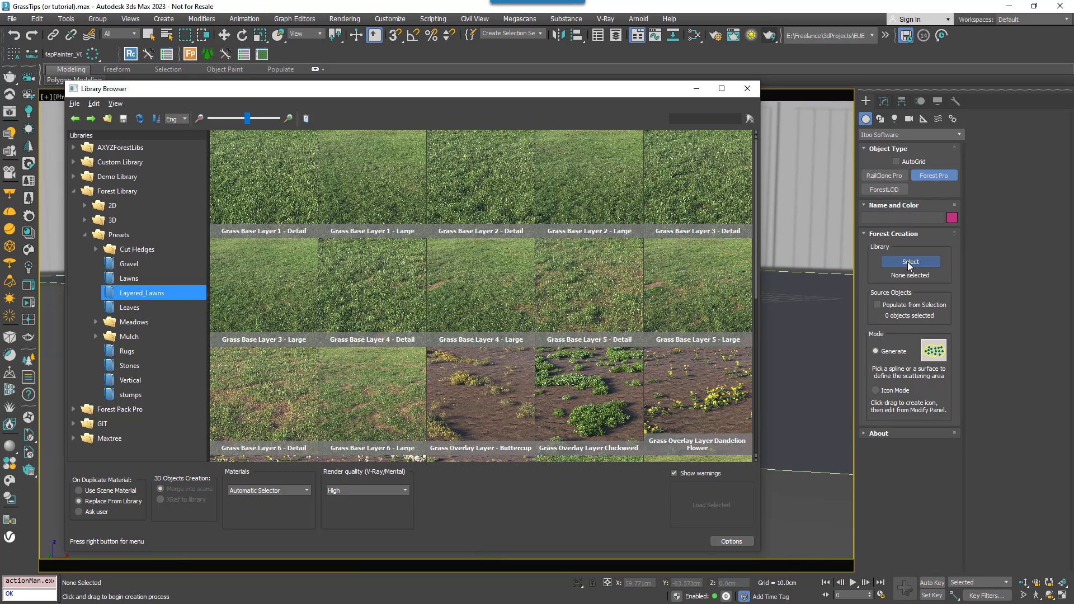
pyautogui.click(476, 191)
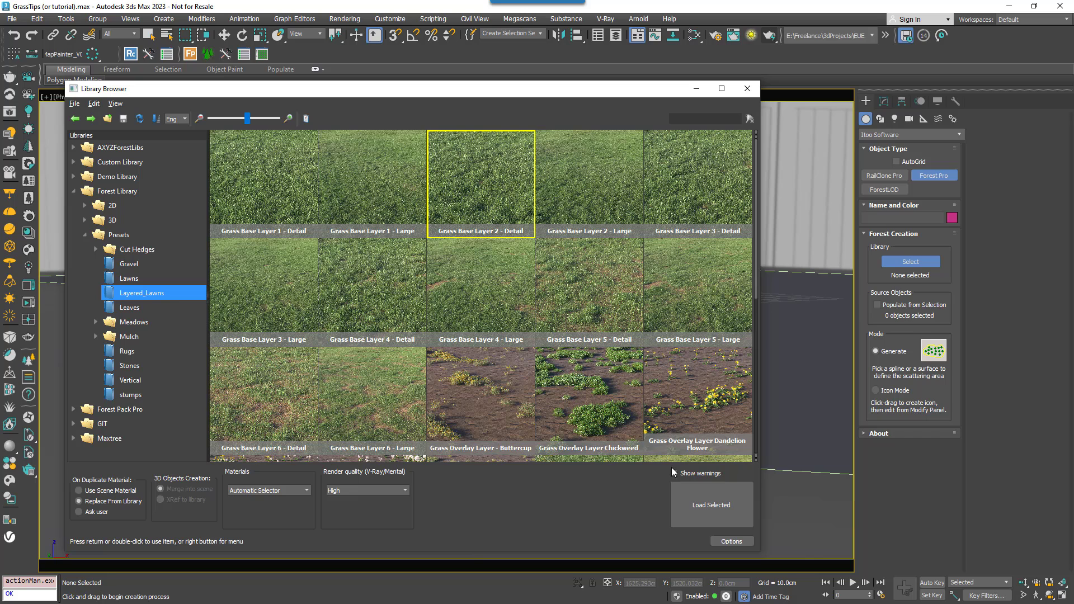
pyautogui.click(698, 506)
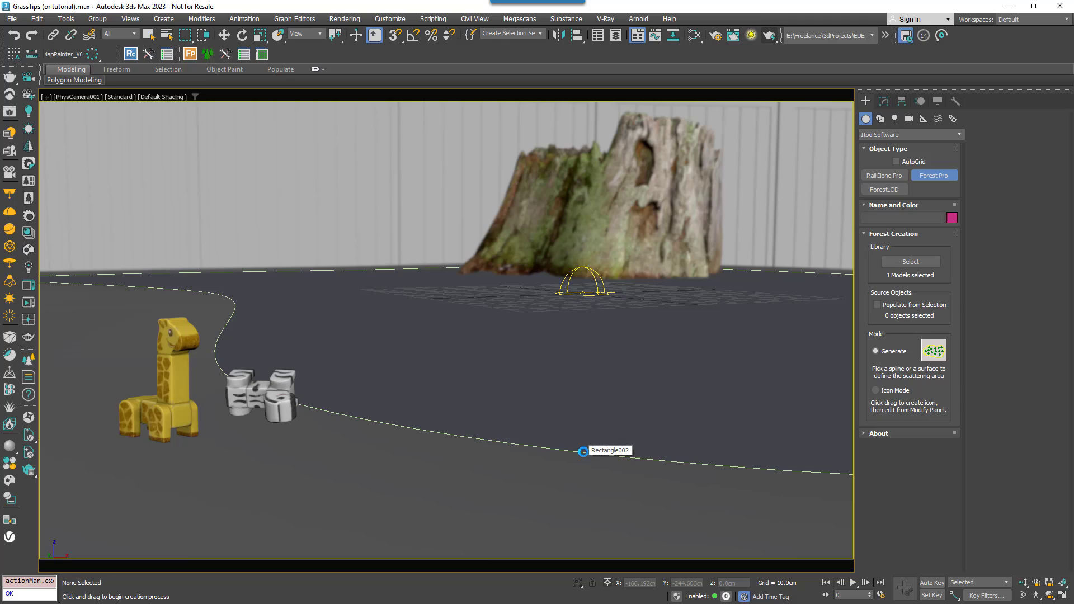
pyautogui.click(583, 451)
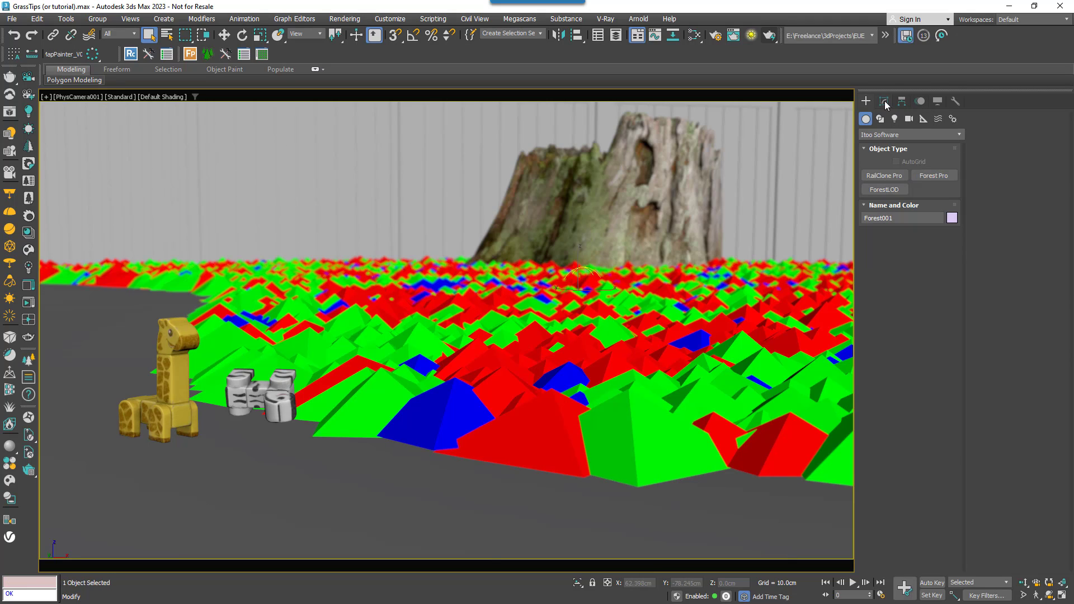
# Step: Switch Forest001's Areas Boundary Checking from Point to Edge
pyautogui.click(884, 103)
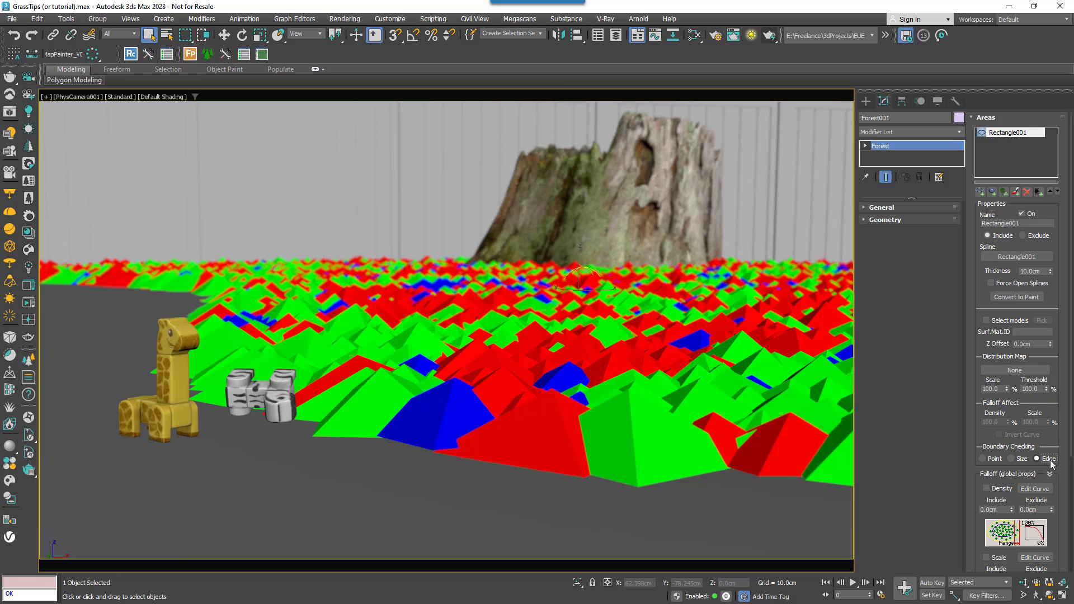
pyautogui.click(1042, 460)
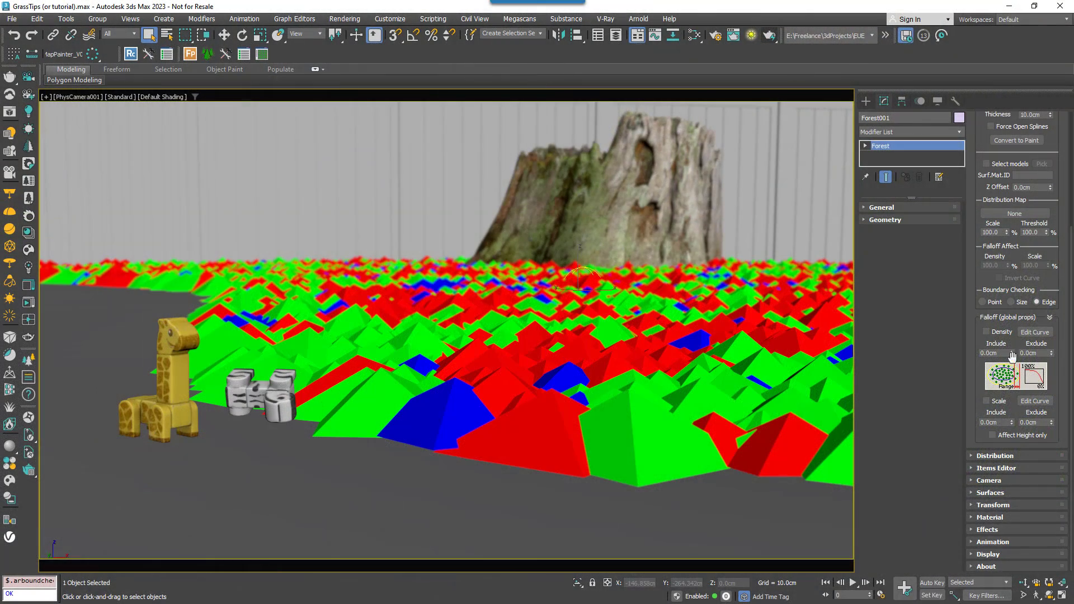
# Step: Enable Falloff Scale with 50 cm Include, raise the curve end to about 8, affecting height only
pyautogui.click(999, 404)
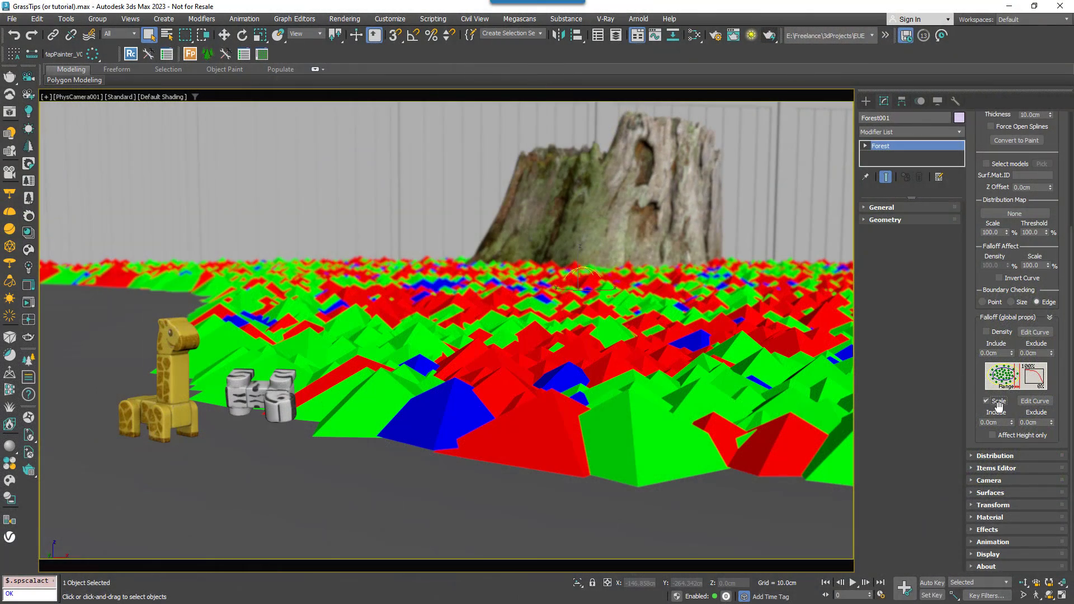
pyautogui.doubleClick(985, 423)
pyautogui.write('50')
pyautogui.press('Return')
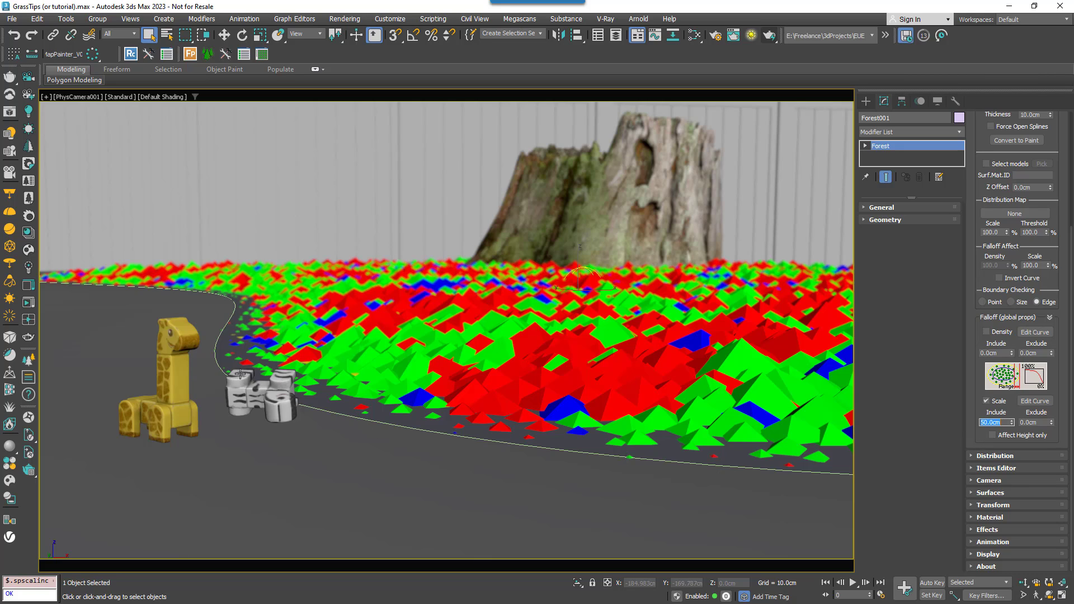
pyautogui.click(1035, 401)
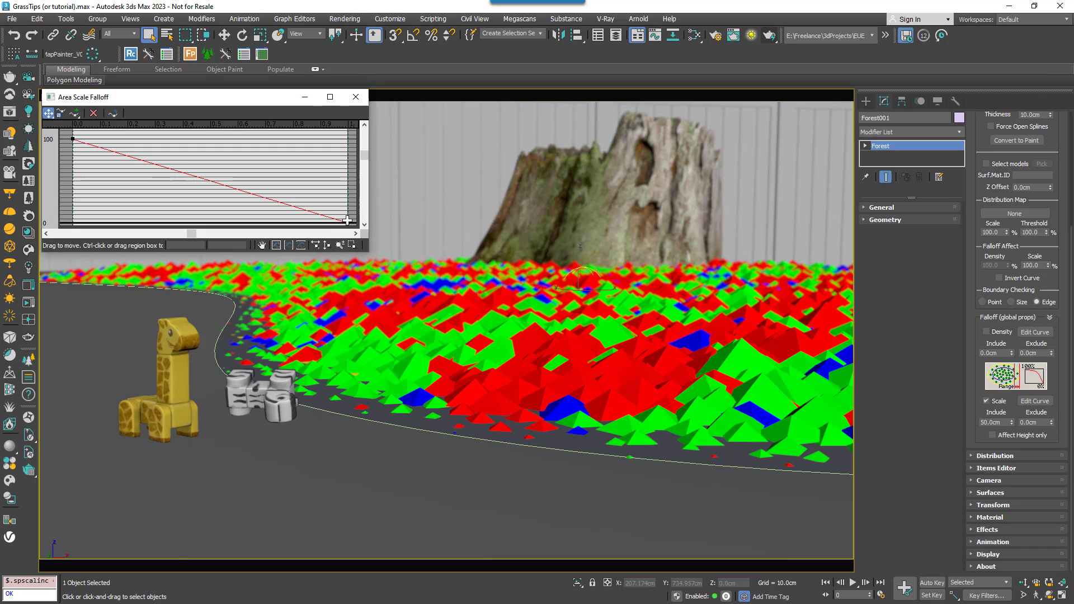
pyautogui.moveTo(348, 222); pyautogui.dragTo(348, 213)
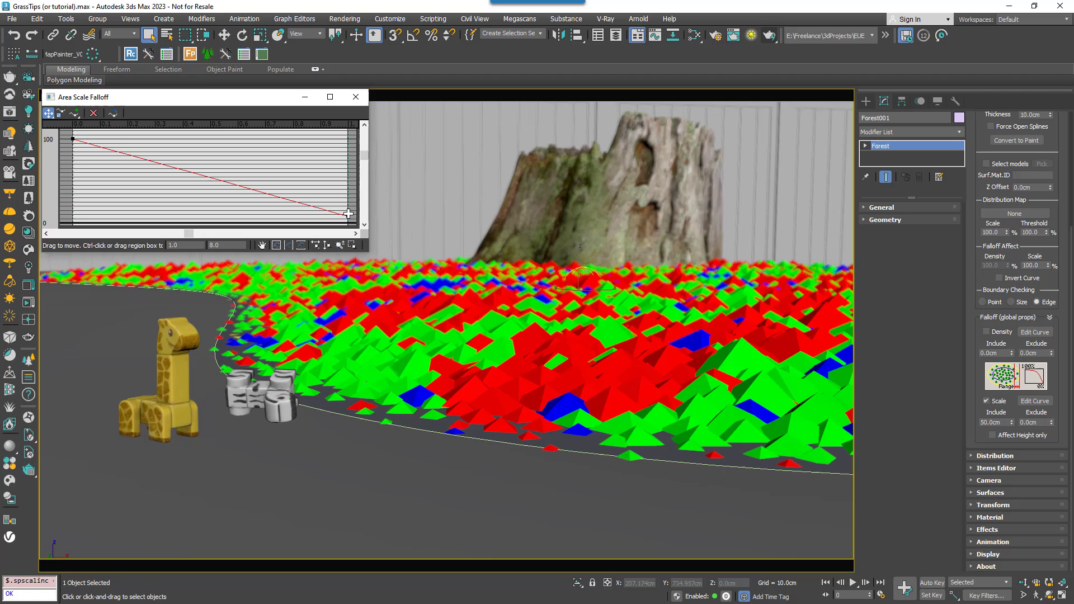
pyautogui.click(361, 101)
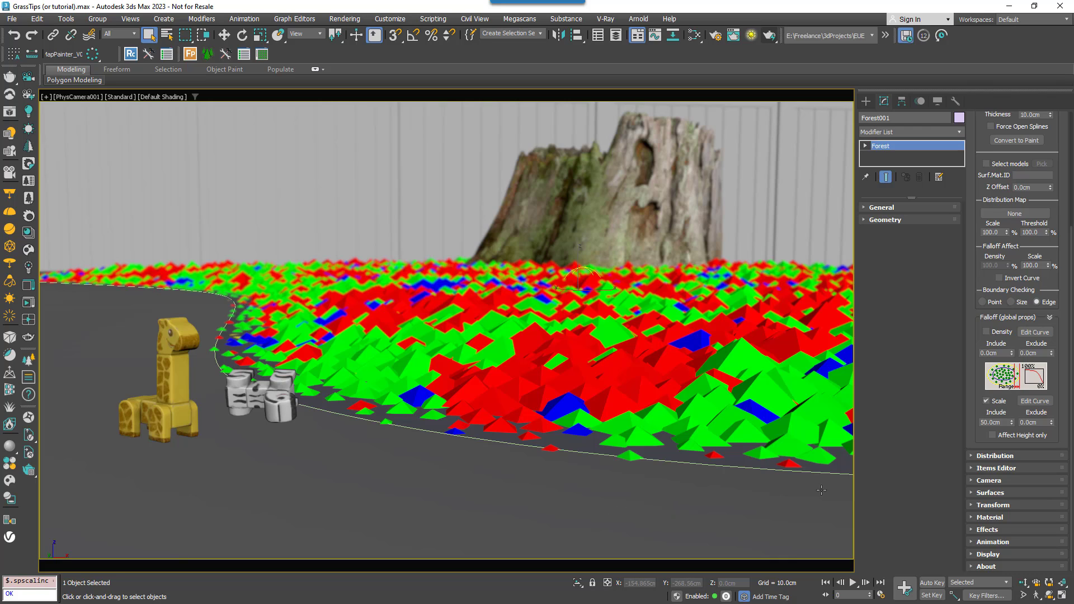
pyautogui.click(999, 436)
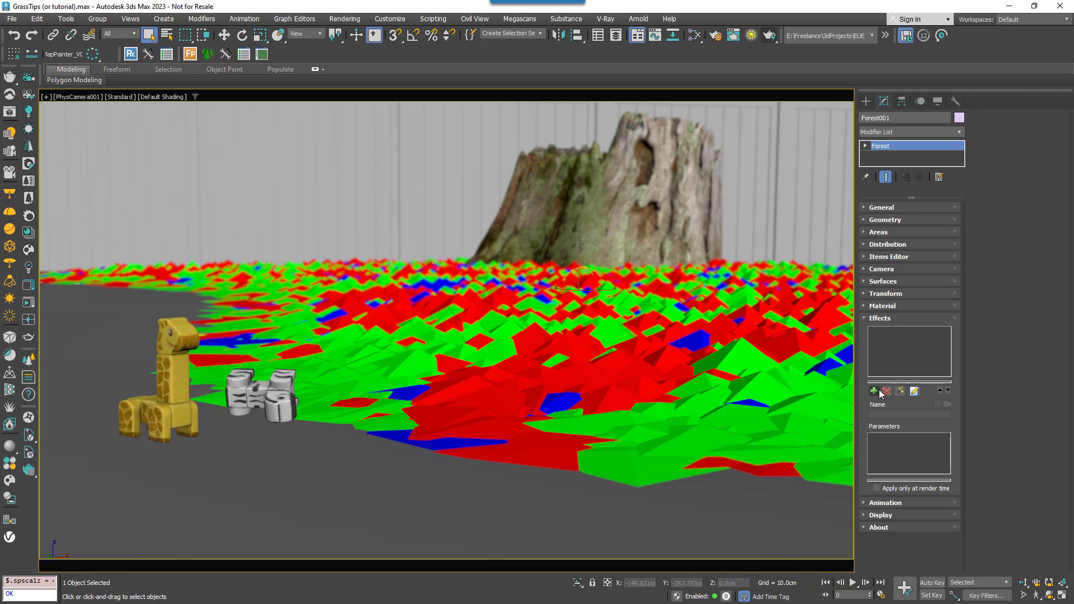
# Step: Add a new effect slot and load Tint by Boundary from the Effects Library's Color category
pyautogui.click(877, 391)
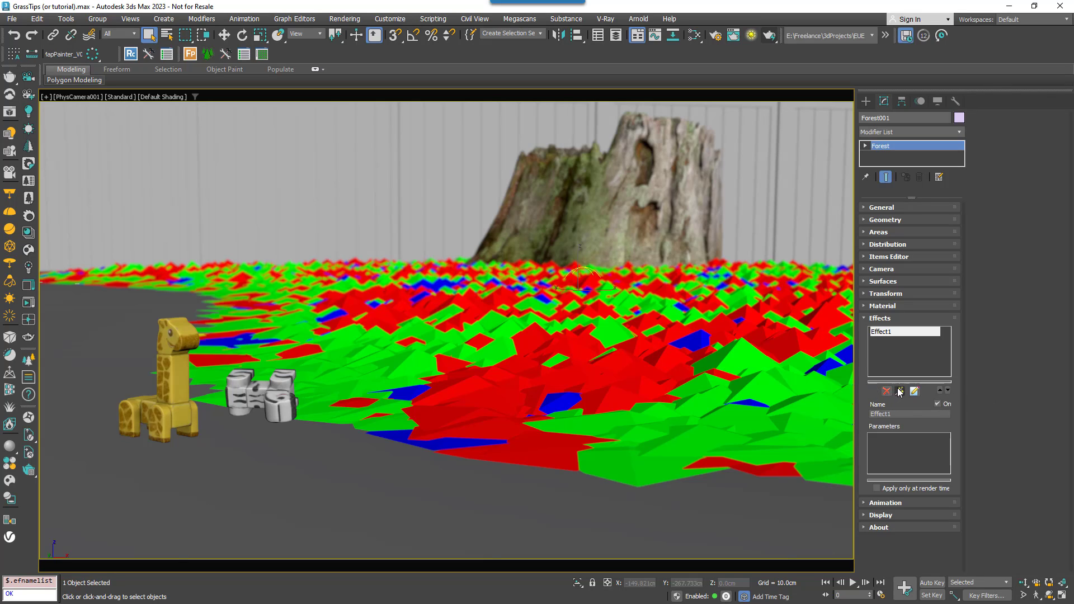
pyautogui.click(899, 391)
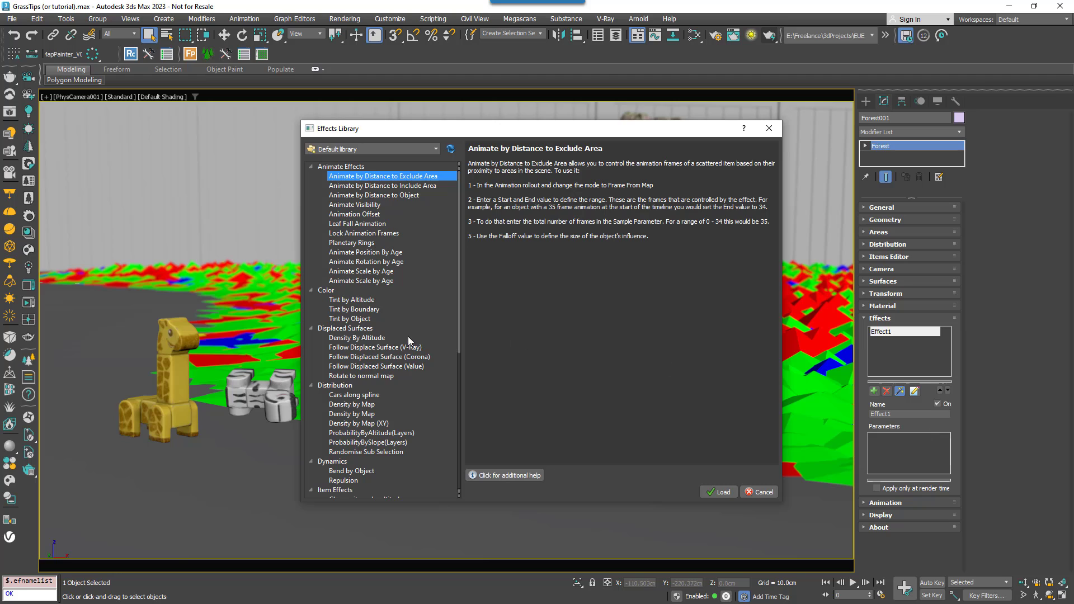
pyautogui.scroll(-2, 396, 334)
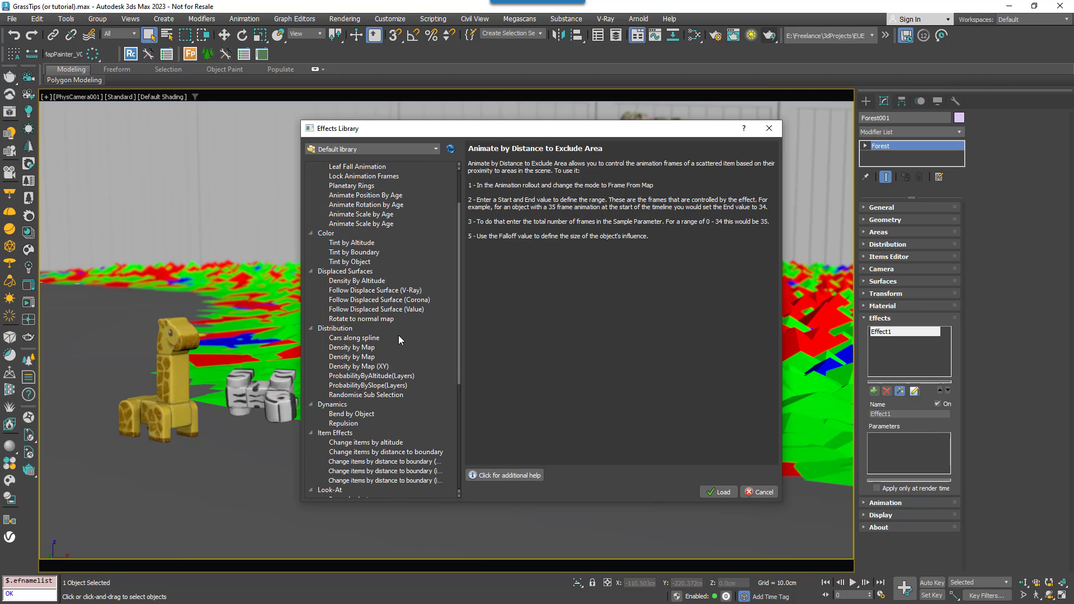
pyautogui.click(358, 254)
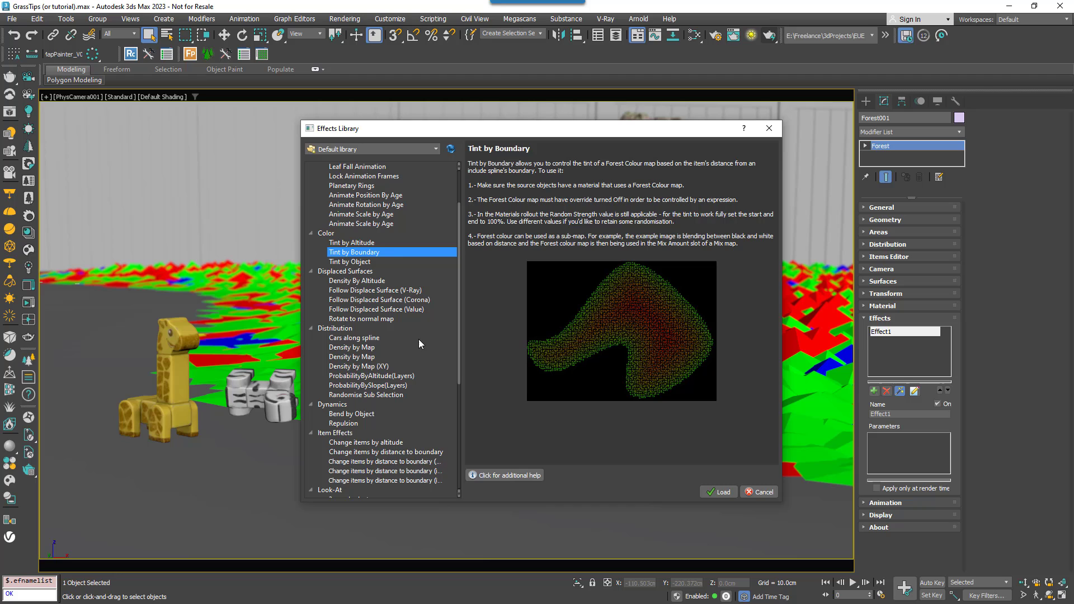
pyautogui.click(702, 491)
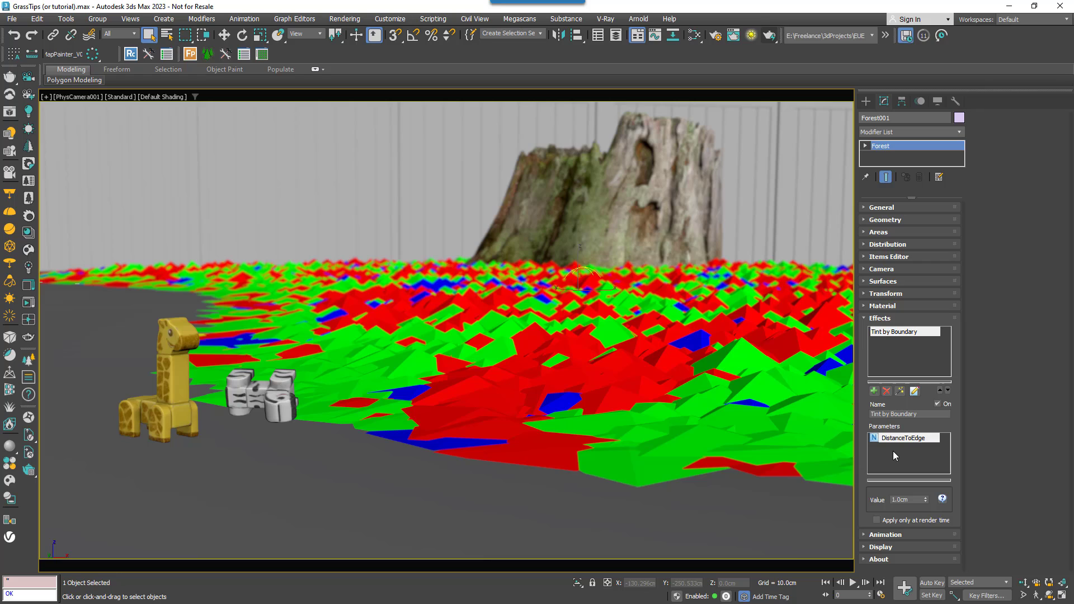
# Step: Set the DistanceToEdge parameter value to 50 cm
pyautogui.click(893, 442)
pyautogui.moveTo(915, 499); pyautogui.dragTo(875, 500)
pyautogui.write('50')
pyautogui.press('Return')
# Step: Set the Material Color Tint Random Strength to 100 and 100, then collapse Material
pyautogui.click(893, 306)
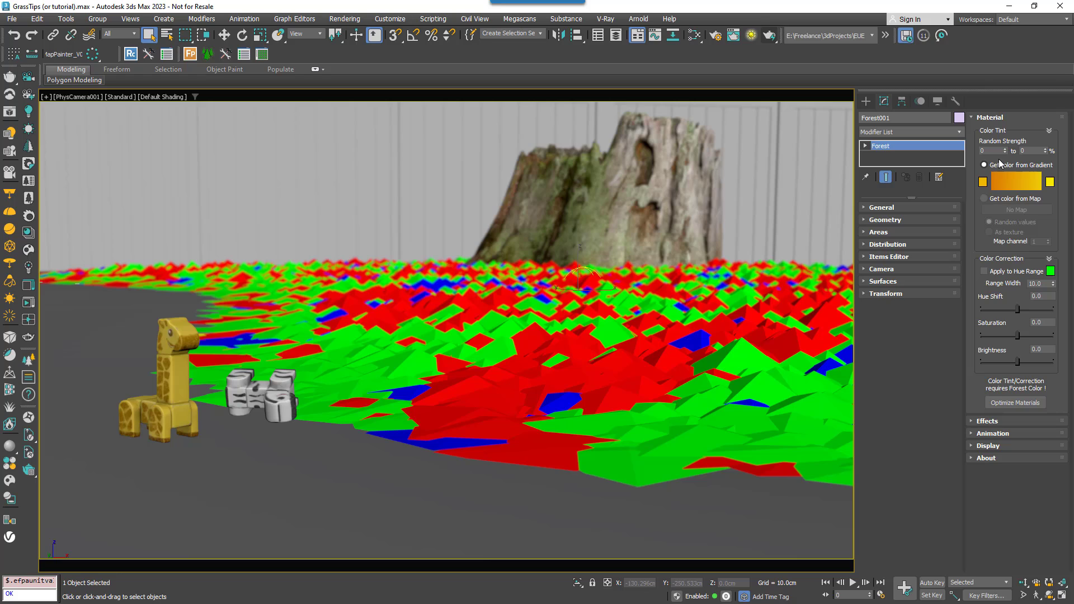
pyautogui.doubleClick(996, 151)
pyautogui.write('100')
pyautogui.press('Tab')
pyautogui.write('100')
pyautogui.press('Return')
pyautogui.click(989, 118)
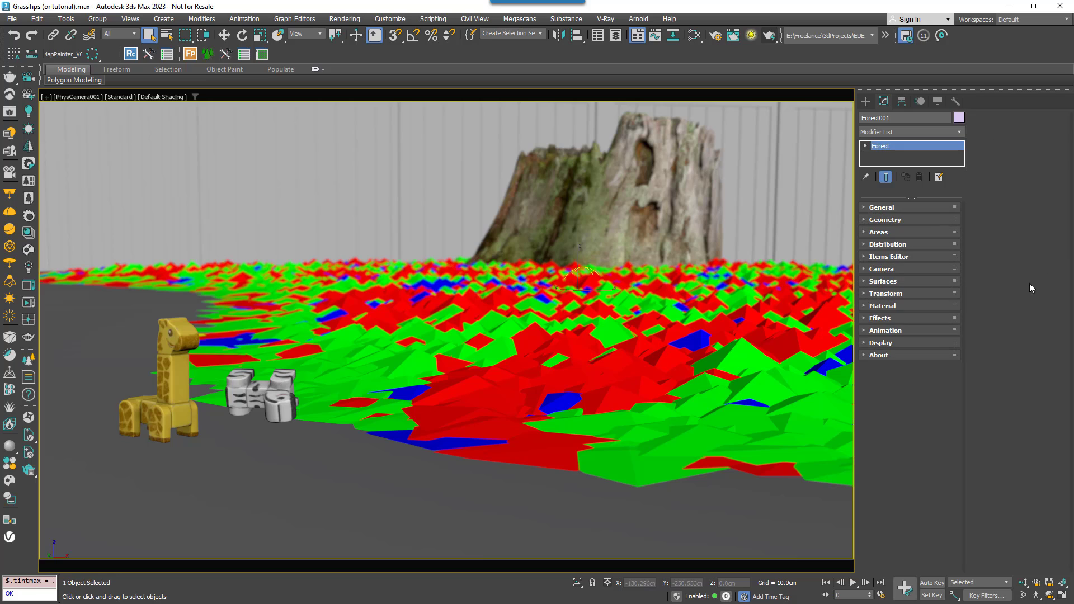
# Step: Set Forest001's viewport display to Points-Cloud and expand the Geometry model list
pyautogui.click(923, 340)
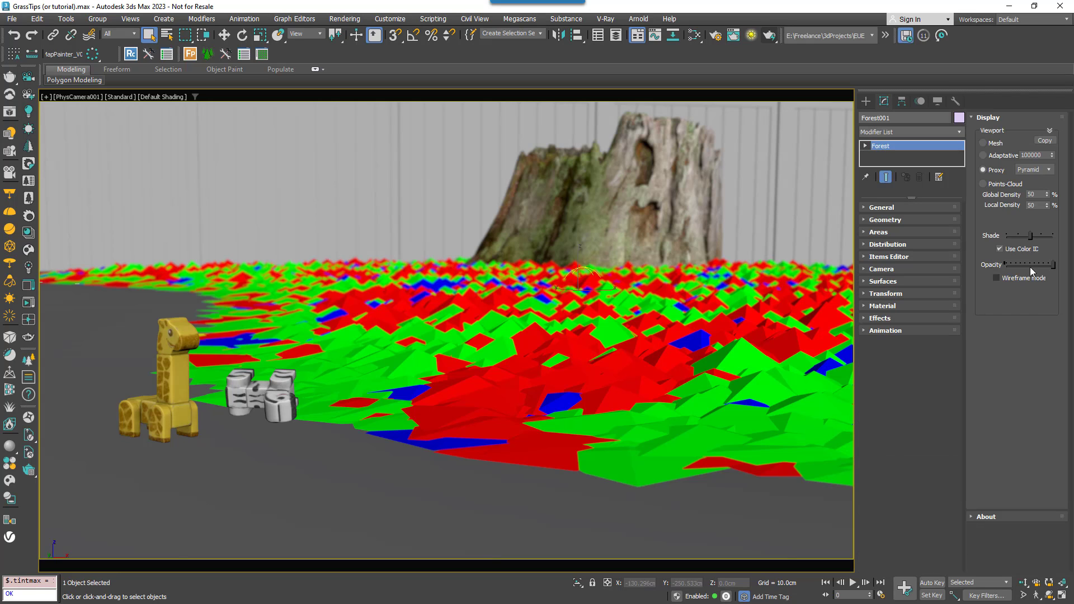
pyautogui.click(998, 184)
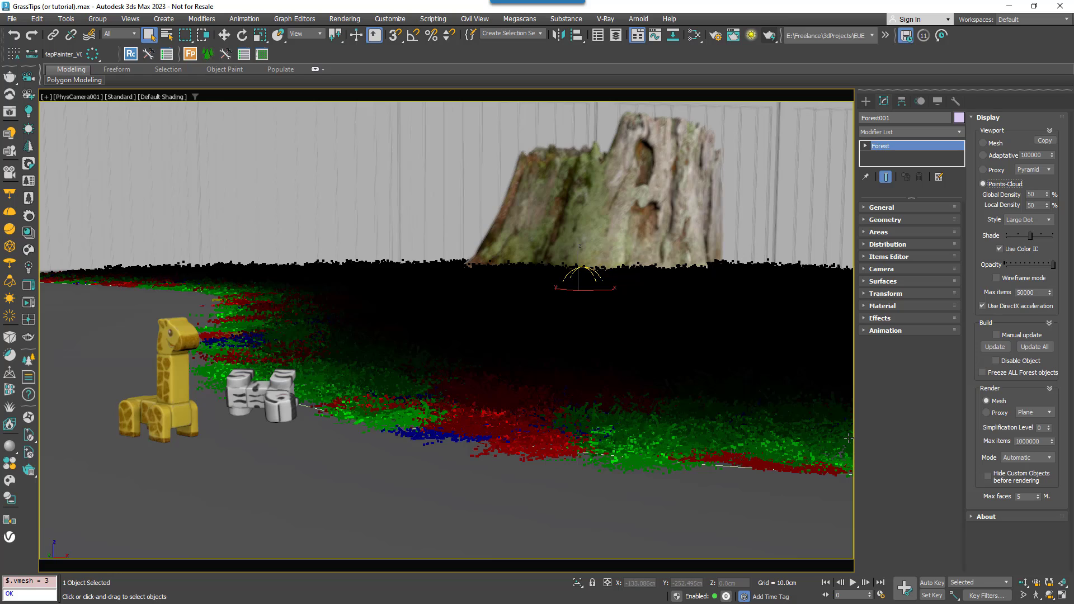
pyautogui.click(989, 117)
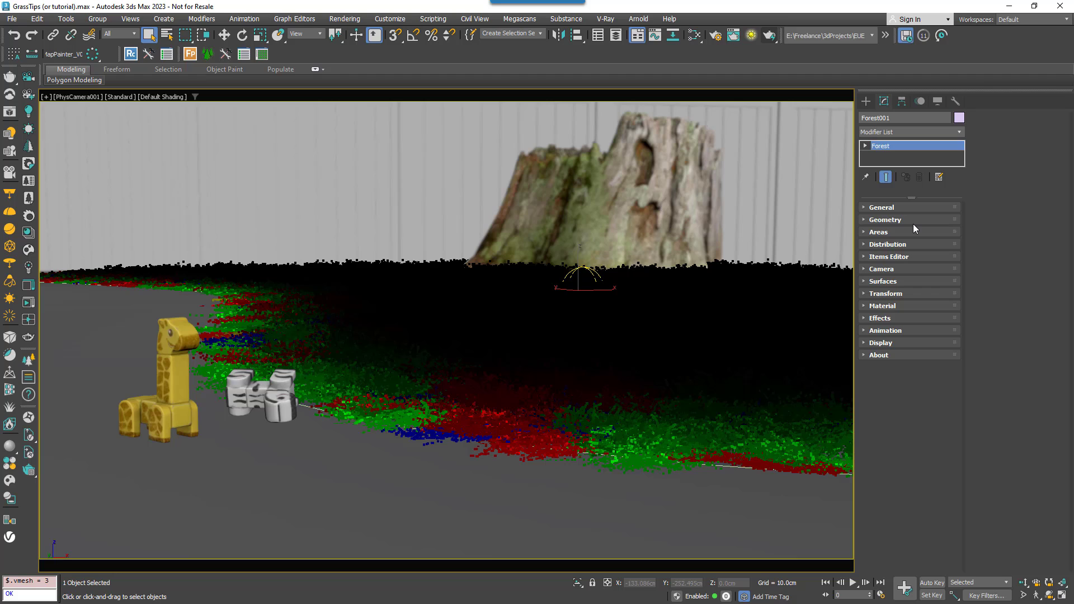
pyautogui.click(884, 220)
# Step: Open the Slate Material Editor and drop the forest's lawn material into it as an instance
pyautogui.press('m')
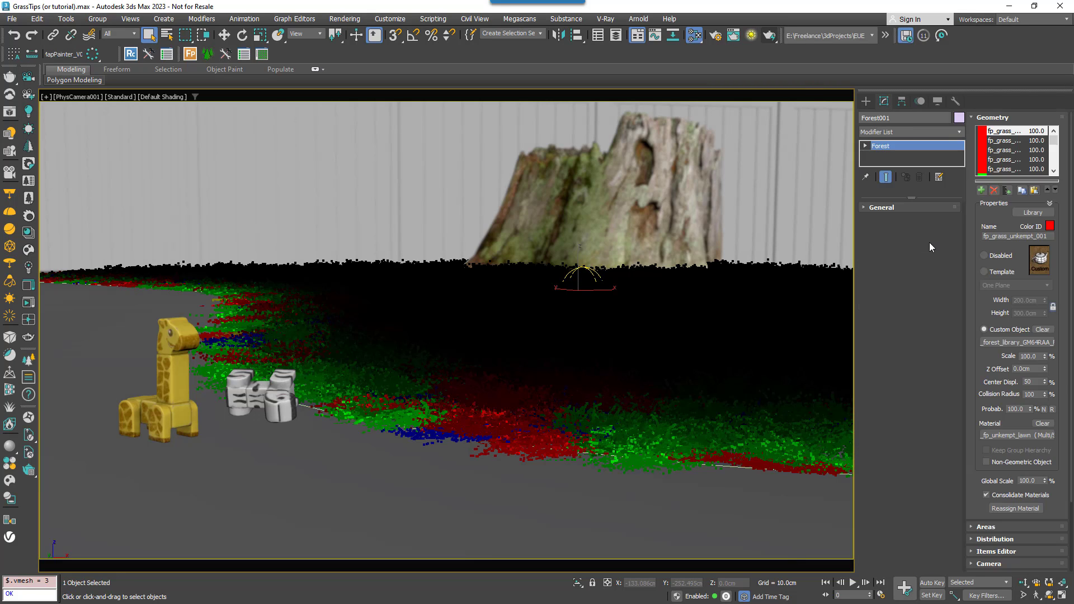
pyautogui.click(1022, 189)
pyautogui.moveTo(1022, 189); pyautogui.dragTo(1022, 243)
pyautogui.scroll(-3, 1010, 218)
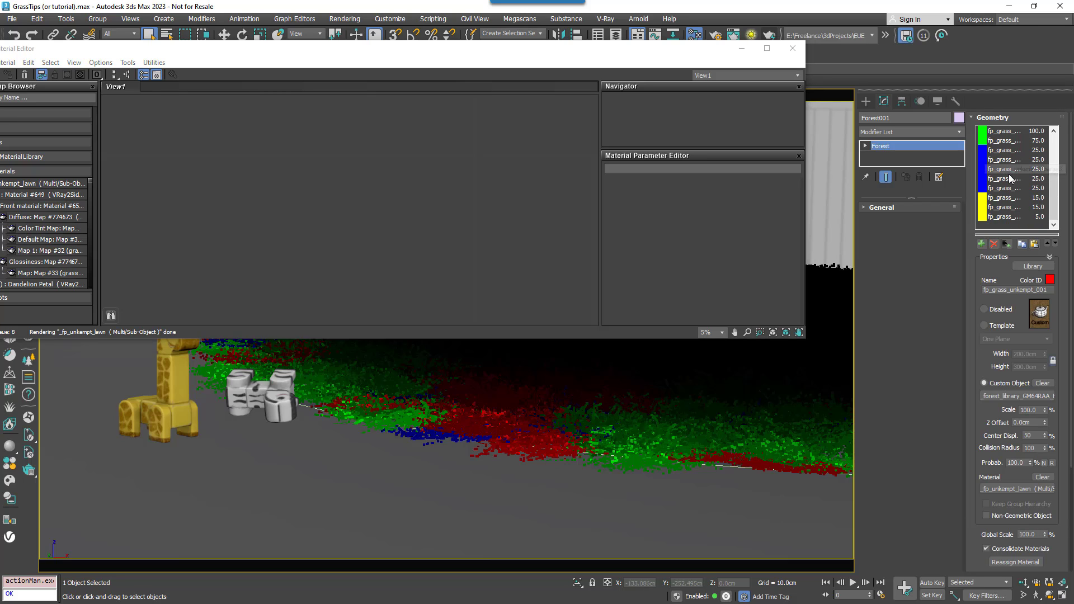
pyautogui.keyDown('shift'); pyautogui.click(1010, 217); pyautogui.keyUp('shift')
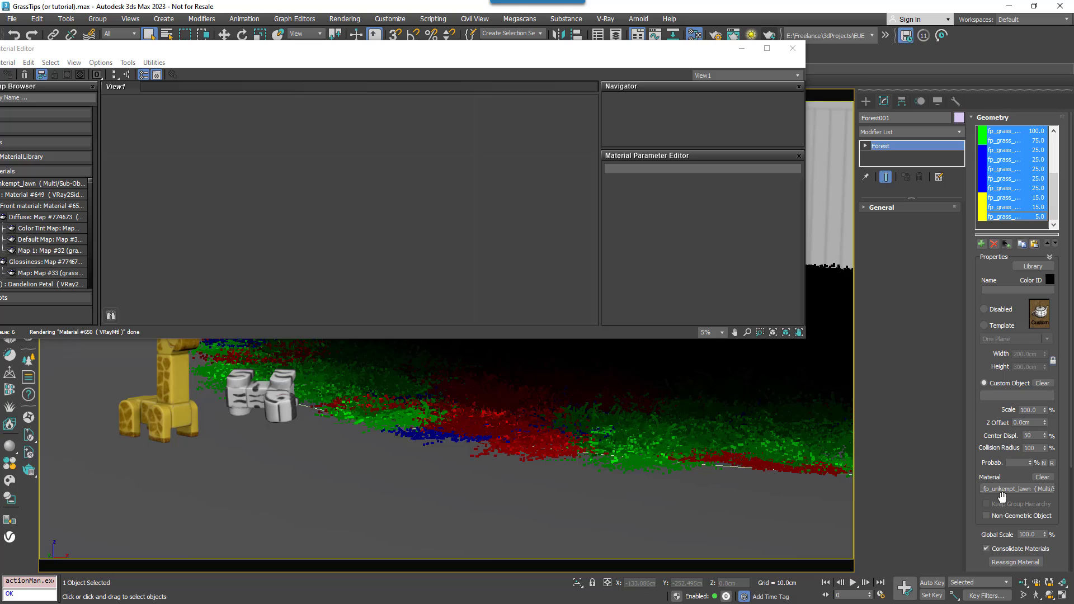
pyautogui.moveTo(1005, 490); pyautogui.dragTo(310, 179)
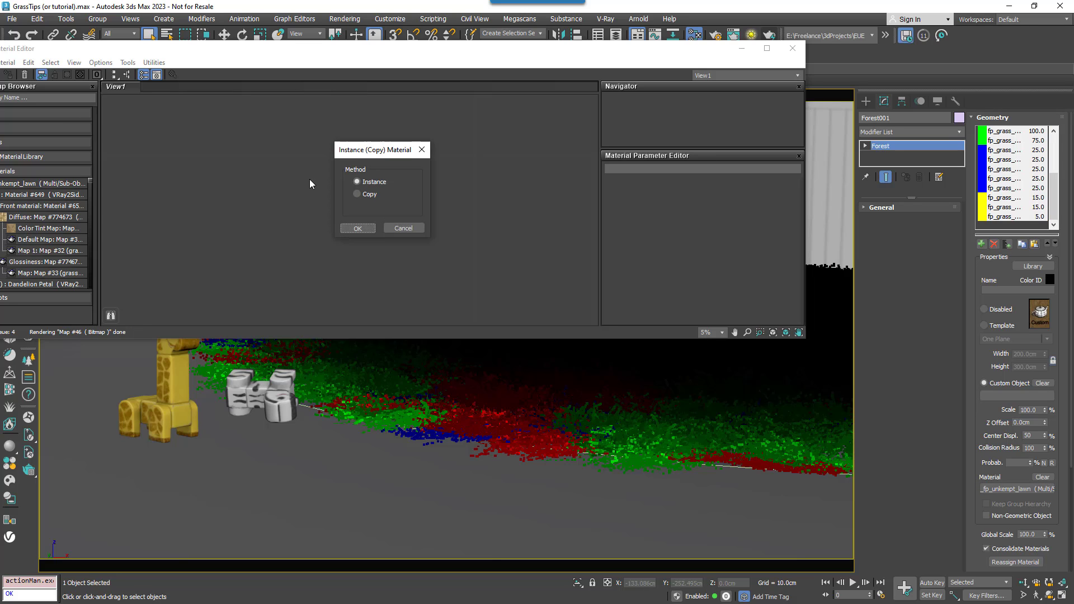
pyautogui.press('Return')
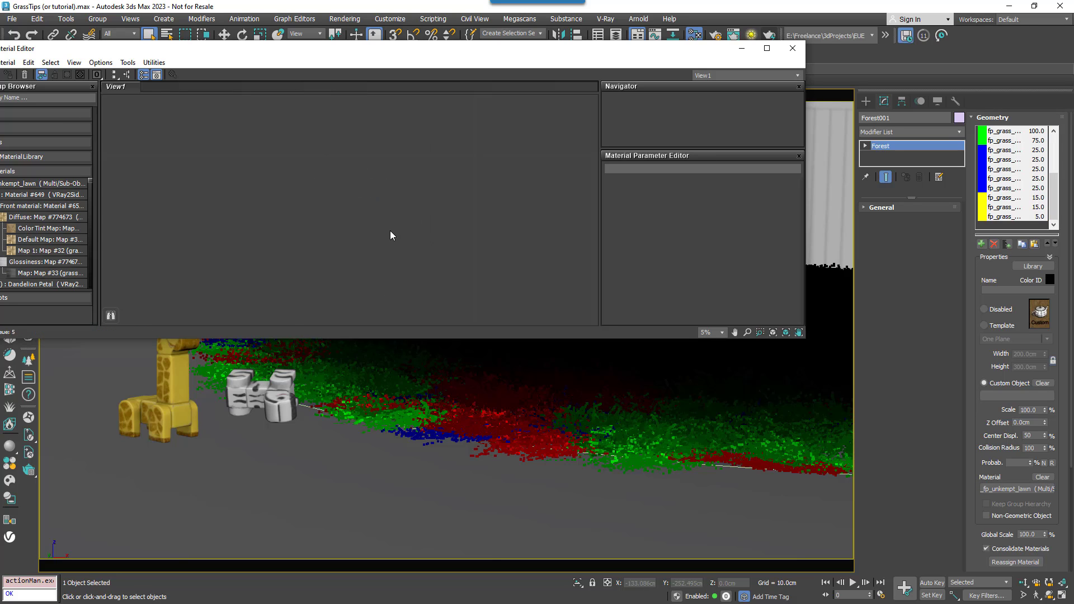
# Step: Zoom to the Multi/Sub-Object node and drag a wire from its output into empty space
pyautogui.scroll(6, 350, 211)
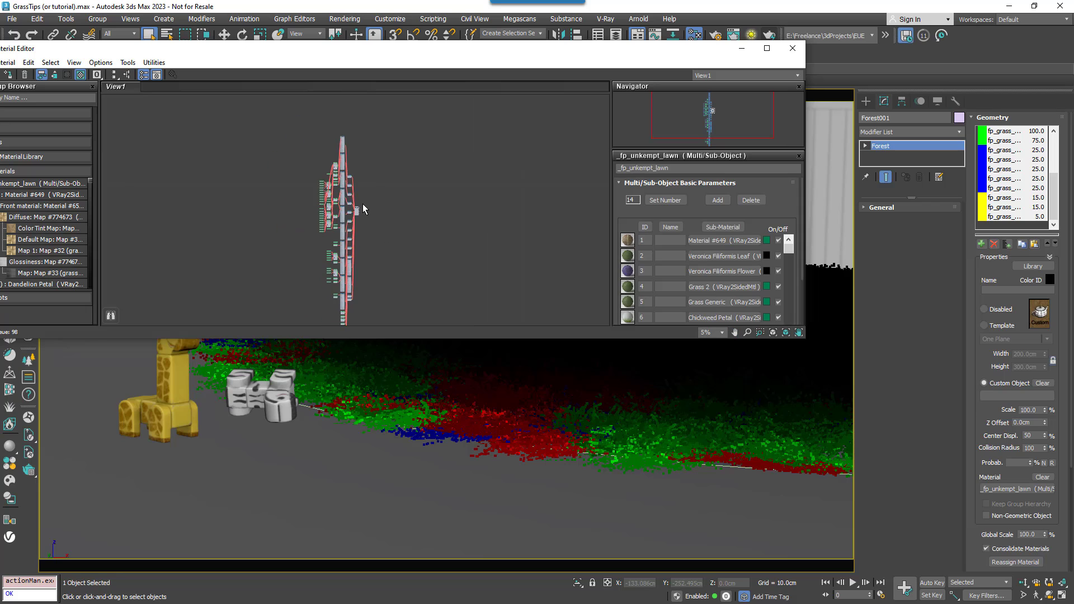
pyautogui.moveTo(341, 193); pyautogui.dragTo(413, 137)
pyautogui.scroll(5, 412, 220)
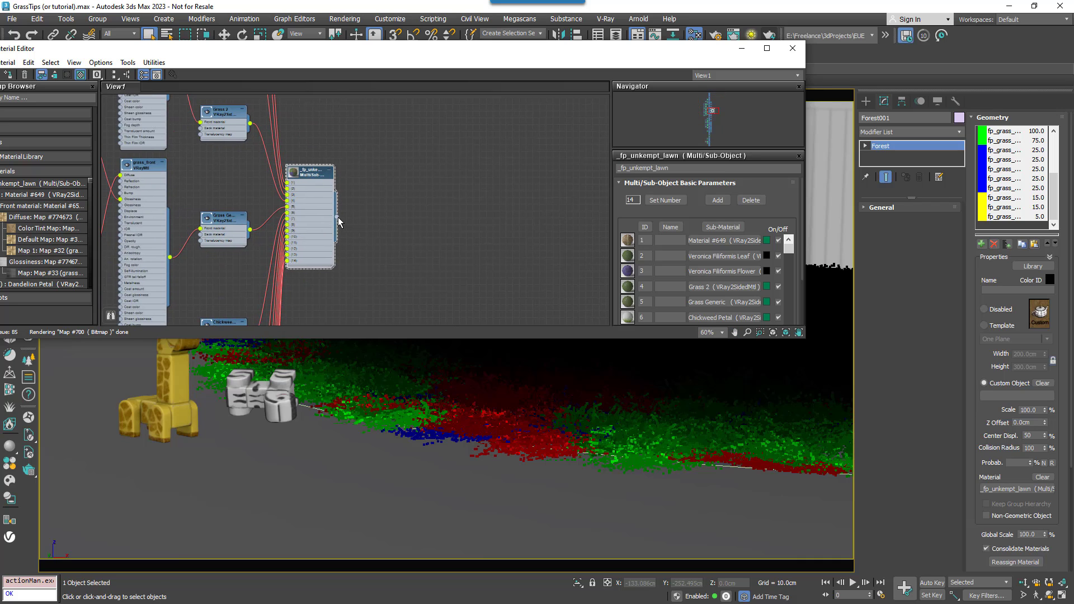
pyautogui.moveTo(336, 217); pyautogui.dragTo(421, 206)
pyautogui.moveTo(452, 218)
pyautogui.moveTo(581, 274)
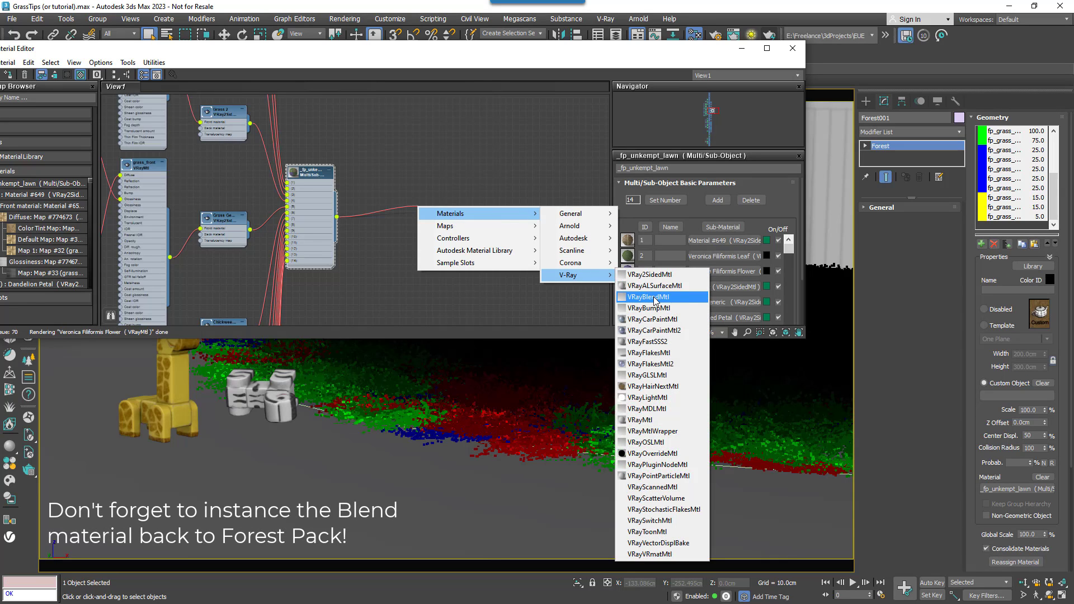
# Step: Create a VRayBlendMtl with _fp_unkempt_lawn as base and place VRay2Sided Material #649 beside it
pyautogui.click(648, 296)
pyautogui.click(442, 223)
pyautogui.moveTo(421, 216); pyautogui.dragTo(269, 269, button='middle')
pyautogui.scroll(1, 279, 173)
pyautogui.moveTo(243, 224); pyautogui.dragTo(324, 179)
pyautogui.scroll(-3, 328, 210)
pyautogui.moveTo(318, 223); pyautogui.dragTo(311, 195, button='middle')
pyautogui.scroll(4, 311, 196)
pyautogui.moveTo(294, 130); pyautogui.dragTo(290, 206)
# Step: Add a Forest Color map node and wire it into the Blend material's first coat amount
pyautogui.moveTo(311, 255); pyautogui.dragTo(350, 184, button='middle')
pyautogui.rightClick(294, 239)
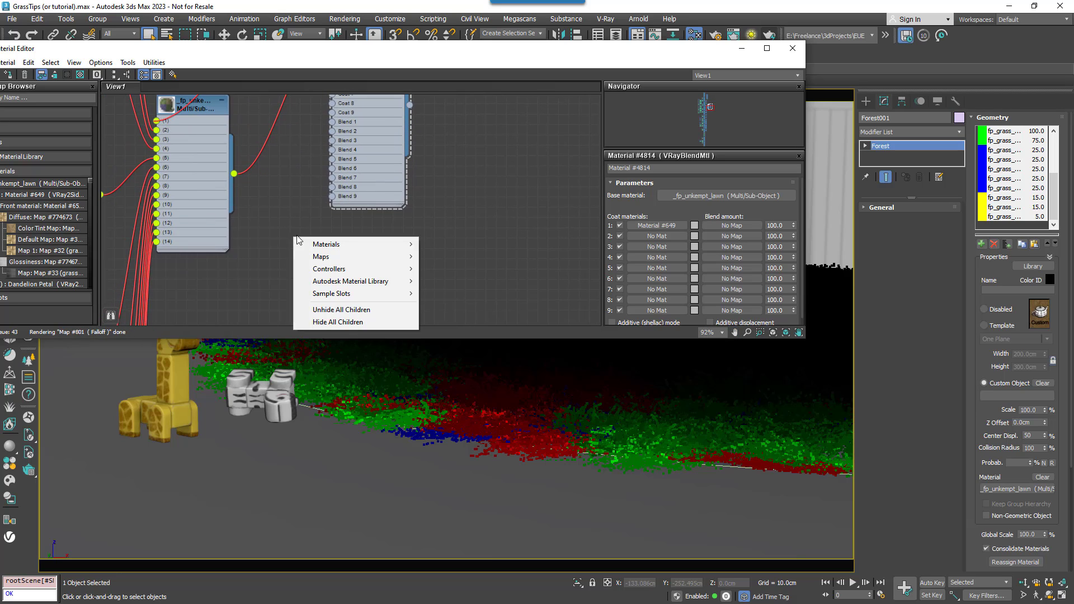
pyautogui.moveTo(335, 256)
pyautogui.moveTo(484, 267)
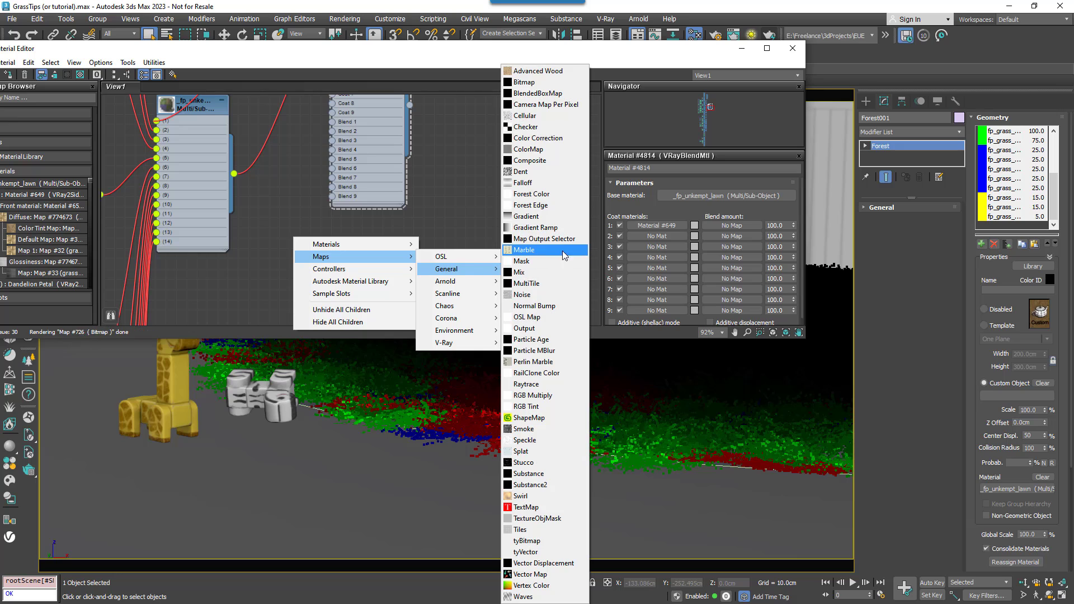
pyautogui.click(539, 203)
pyautogui.moveTo(287, 244); pyautogui.dragTo(270, 244)
pyautogui.moveTo(343, 284)
pyautogui.mouseDown(button='middle')
pyautogui.moveTo(350, 263)
pyautogui.moveTo(357, 276)
pyautogui.mouseUp(button='middle')
pyautogui.doubleClick(367, 167)
pyautogui.moveTo(330, 288); pyautogui.dragTo(346, 115)
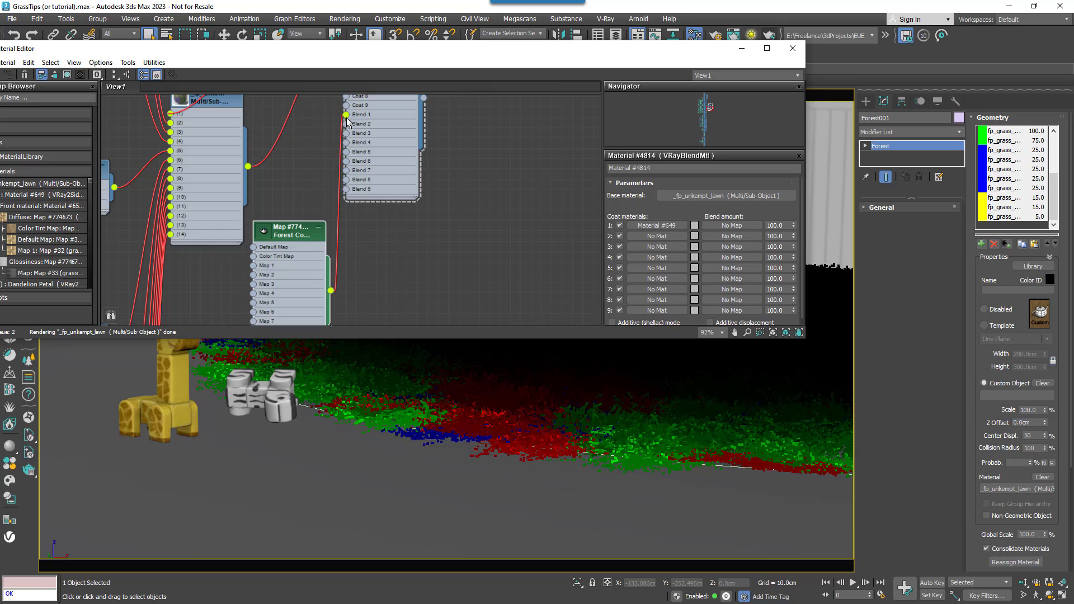
# Step: Change the Forest Color map's Tint Blending Mode from Color to Normal
pyautogui.doubleClick(298, 237)
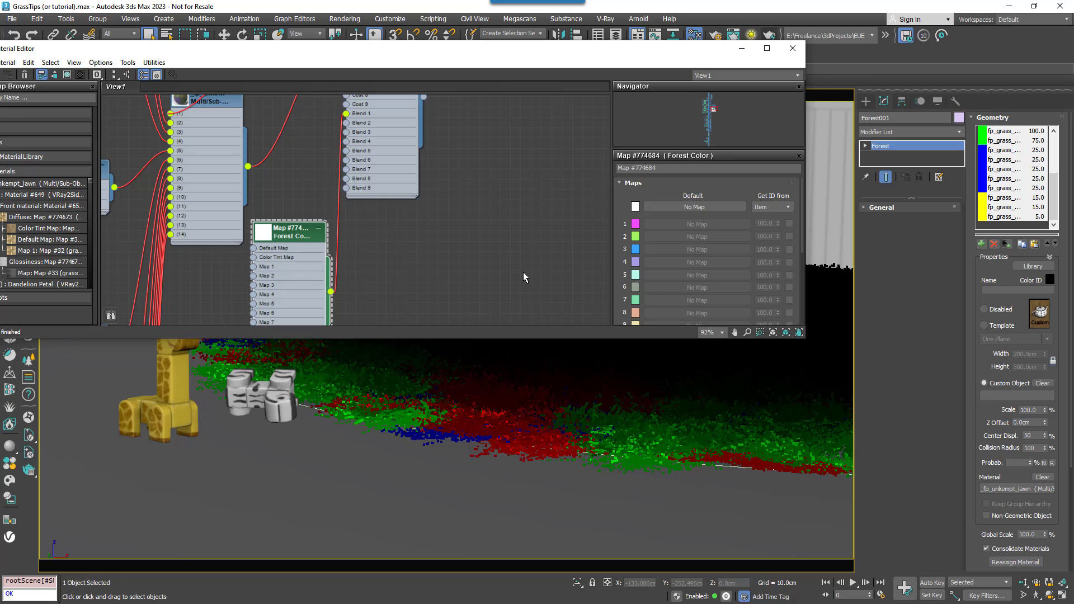
pyautogui.scroll(-5, 628, 275)
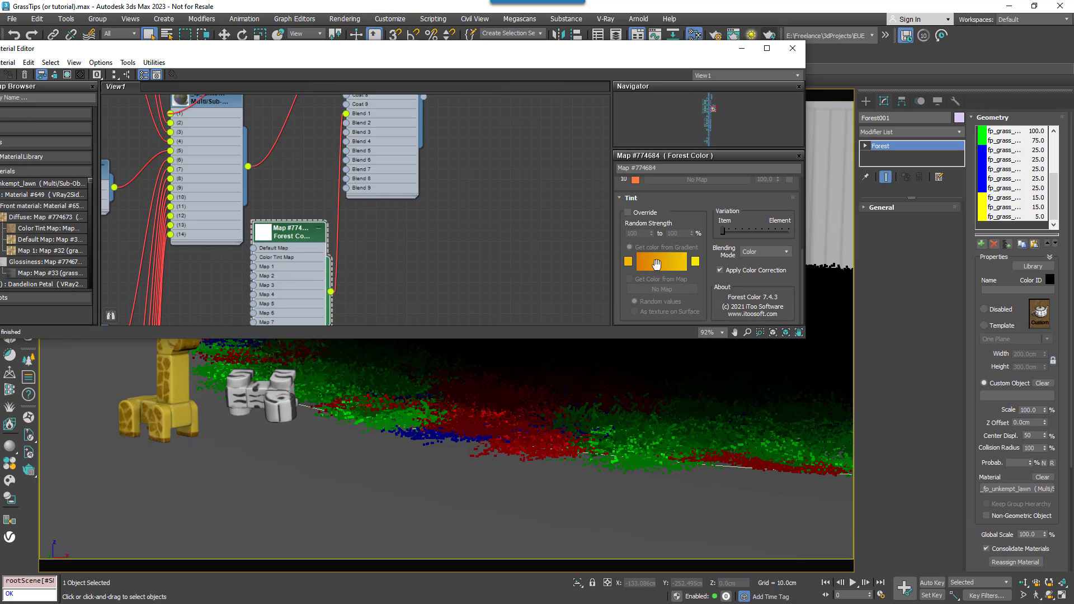
pyautogui.click(765, 252)
pyautogui.click(761, 262)
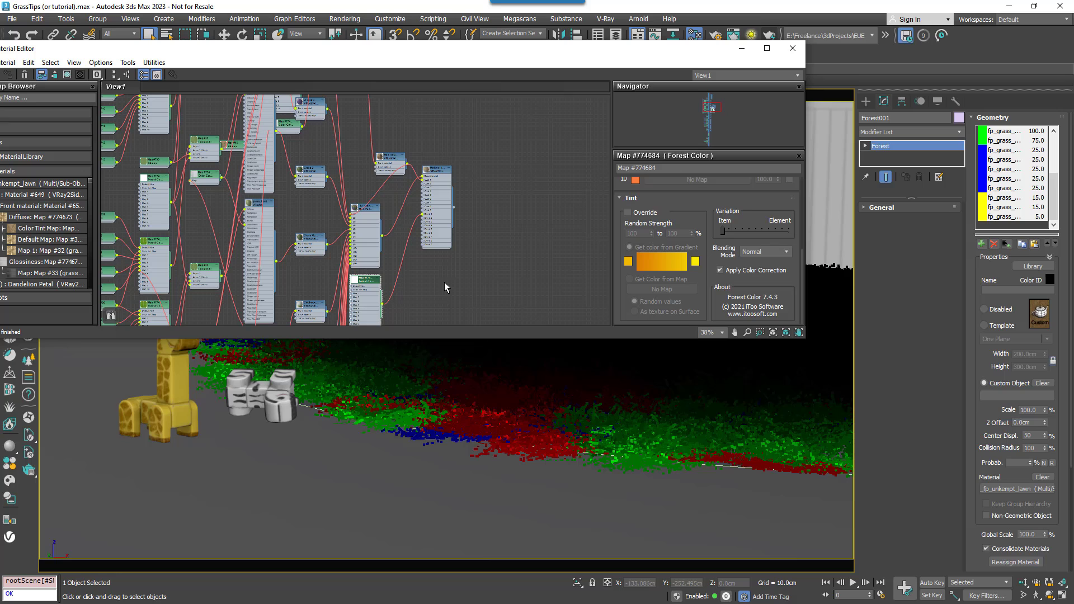
# Step: Close the Material Editor and frame the scene in the Perspective view near the stump
pyautogui.click(792, 49)
pyautogui.press('p')
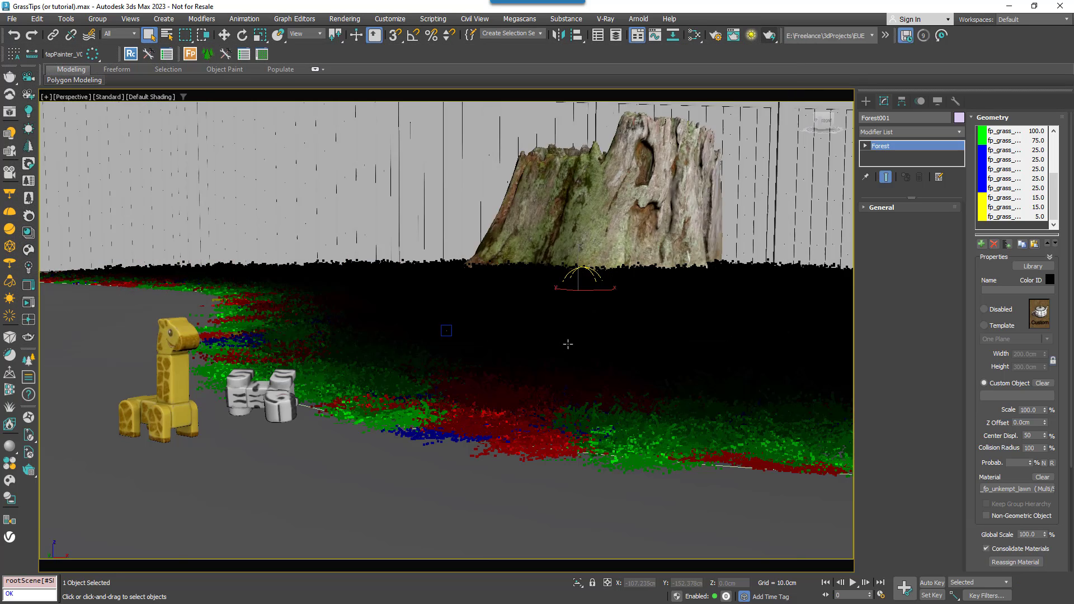
pyautogui.press('z')
pyautogui.scroll(8, 525, 272)
pyautogui.moveTo(525, 271); pyautogui.dragTo(502, 302, button='middle')
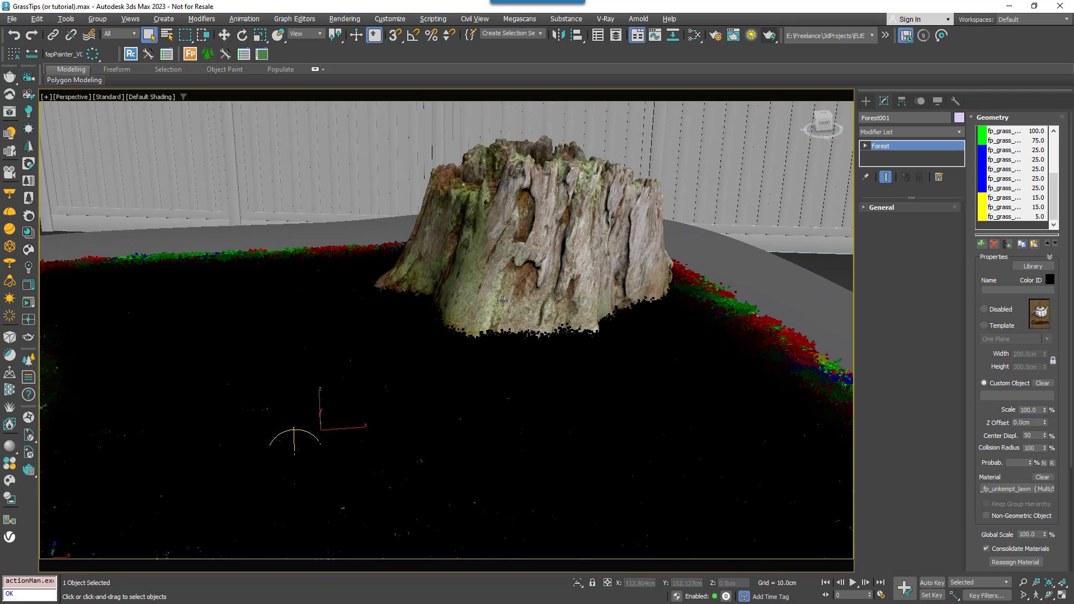
# Step: Set the Areas scale falloff to Include 50 cm and Exclude 0 cm, and expand Effects
pyautogui.click(992, 117)
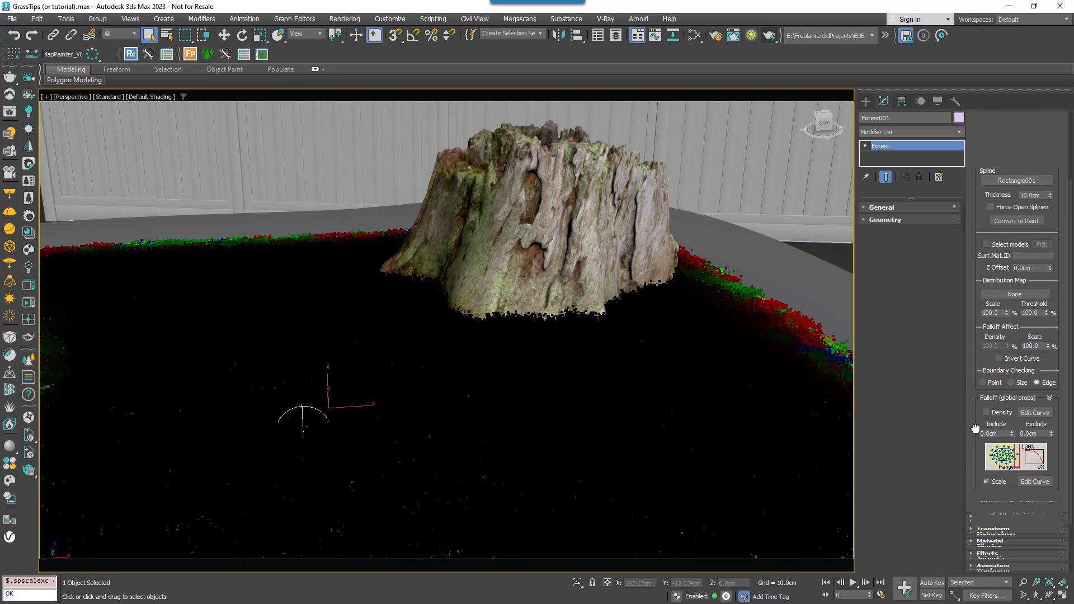
pyautogui.click(991, 191)
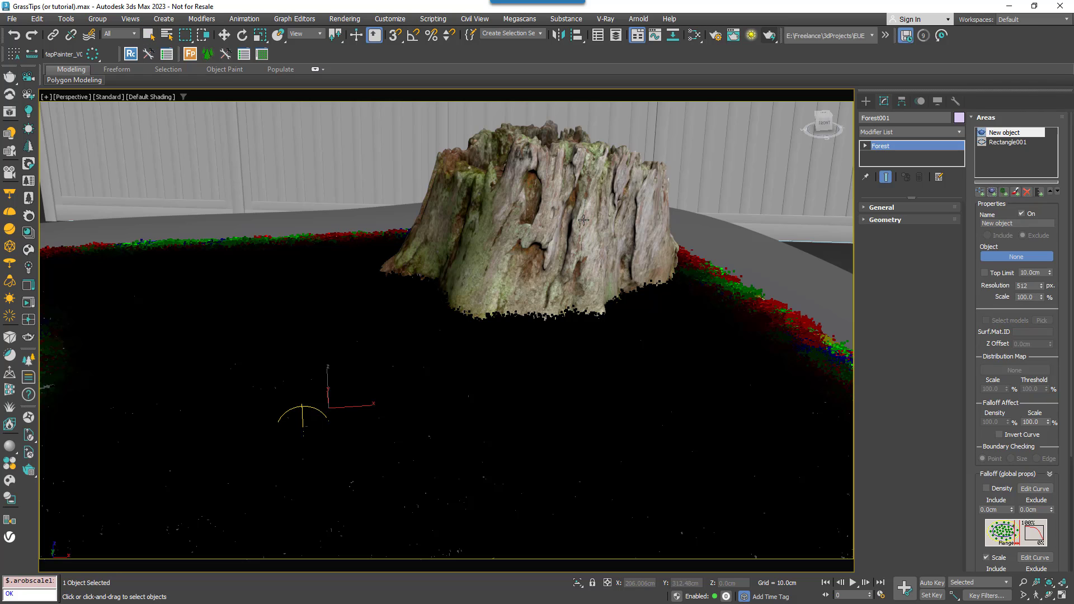
pyautogui.scroll(-5, 1013, 335)
pyautogui.click(1028, 422)
pyautogui.press('Return')
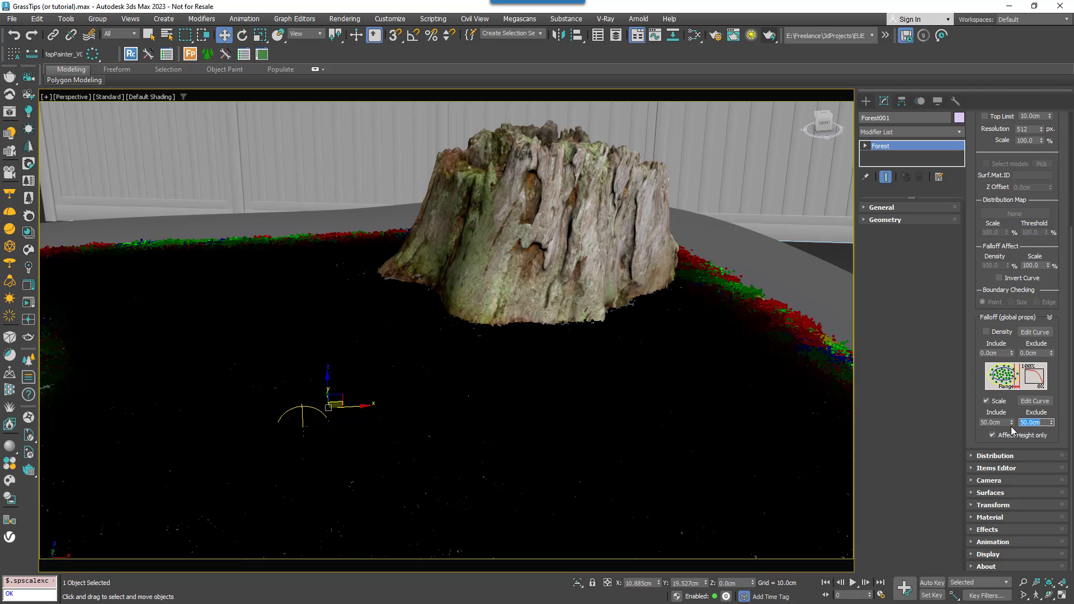
pyautogui.keyDown('alt'); pyautogui.moveTo(582, 351); pyautogui.dragTo(597, 370, button='middle'); pyautogui.keyUp('alt')
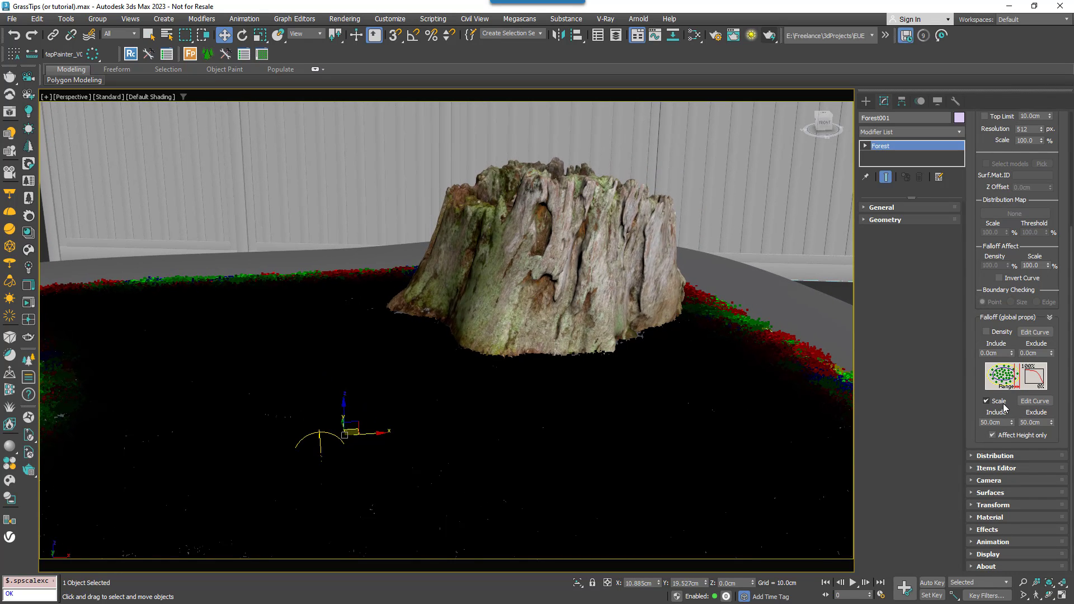
pyautogui.rightClick(1050, 421)
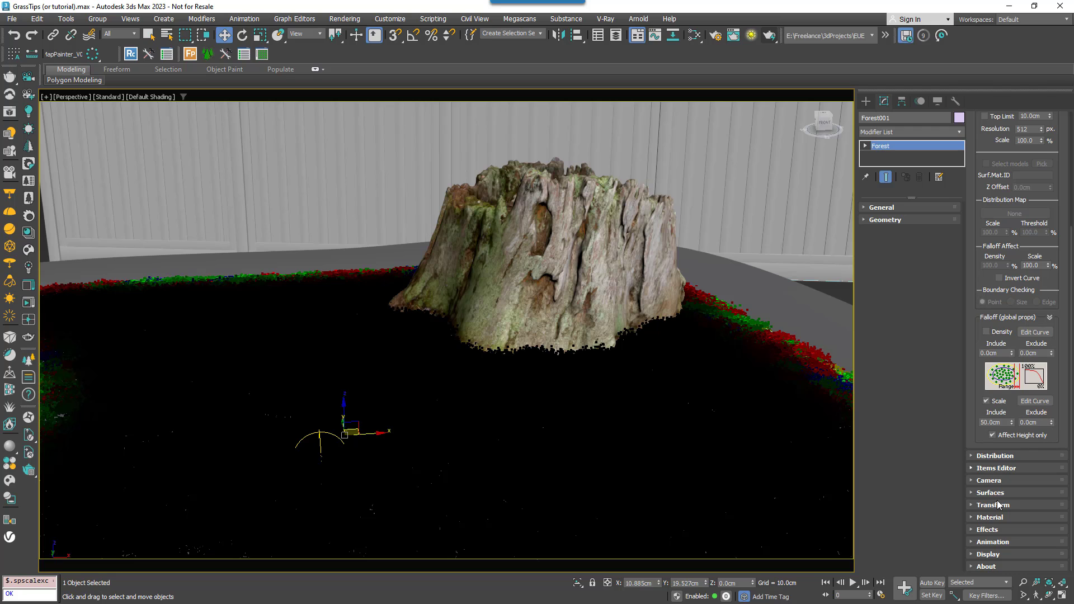
pyautogui.click(987, 529)
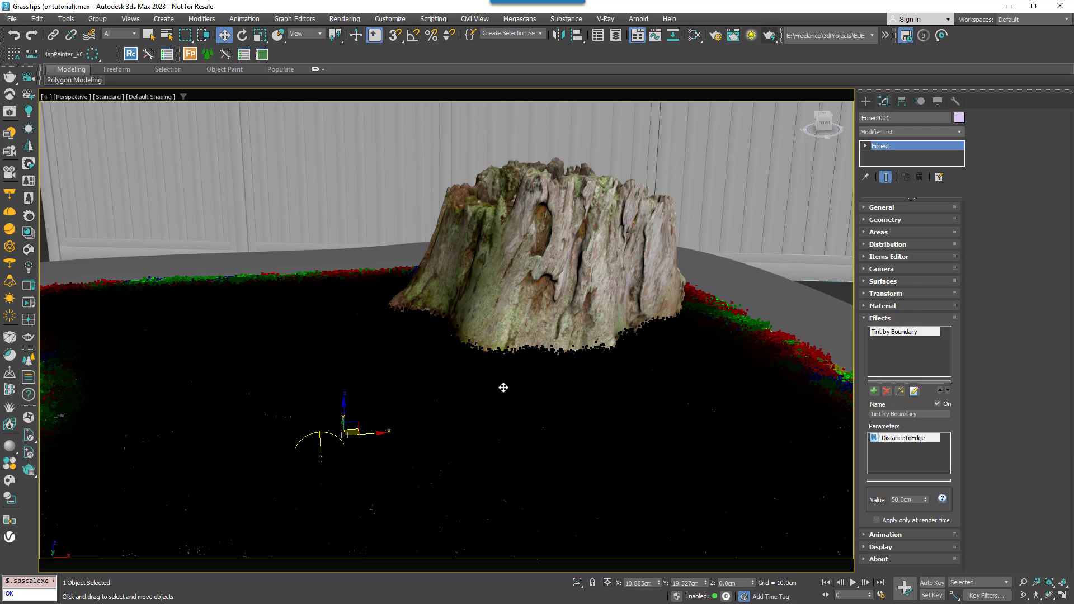
# Step: Load Z Scale by Exclude Boundary from the Effects Library as the scatter's second effect
pyautogui.keyDown('alt'); pyautogui.moveTo(504, 388); pyautogui.dragTo(507, 346, button='middle'); pyautogui.keyUp('alt')
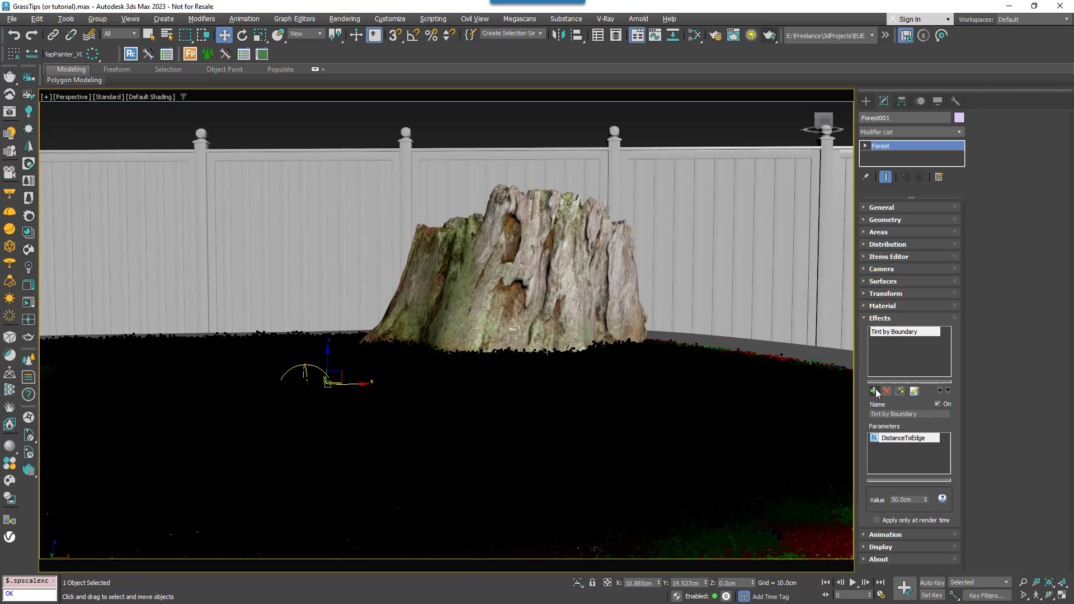
pyautogui.click(873, 391)
pyautogui.click(899, 391)
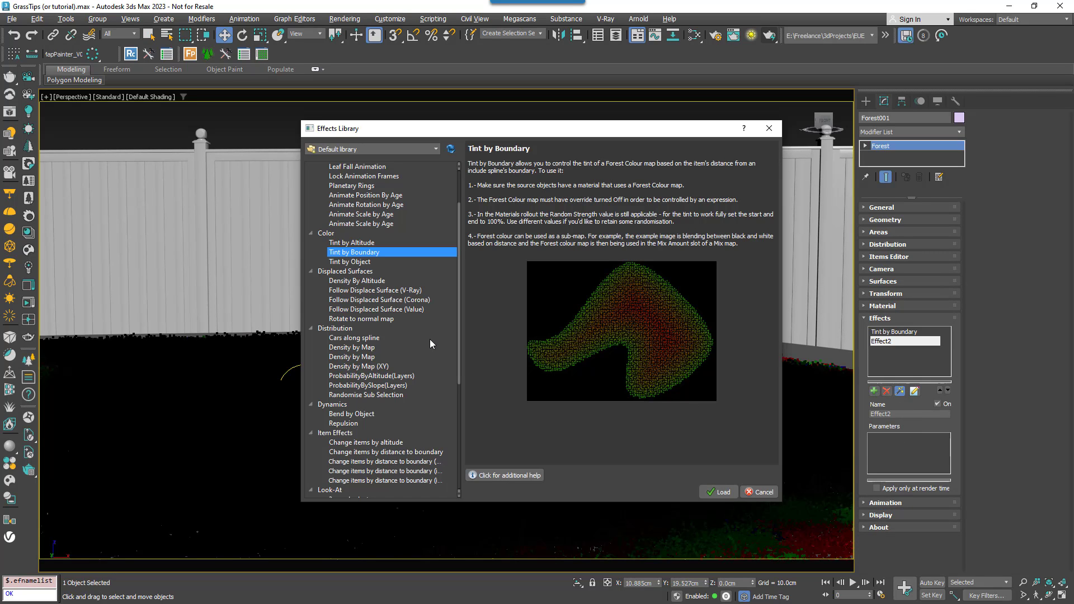
pyautogui.moveTo(459, 334); pyautogui.dragTo(475, 457)
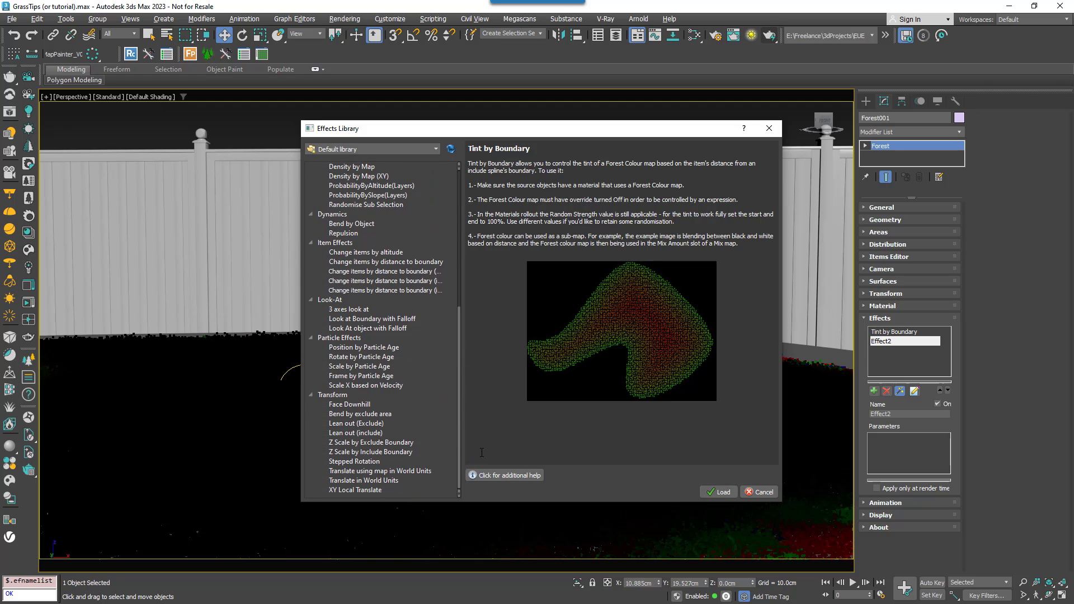
pyautogui.click(391, 443)
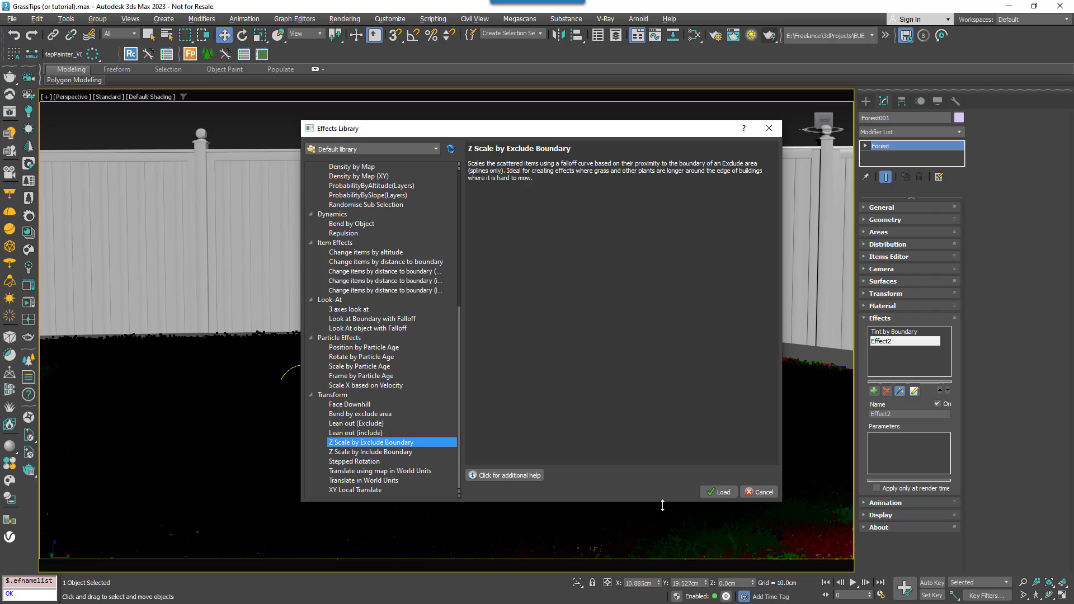
pyautogui.click(706, 492)
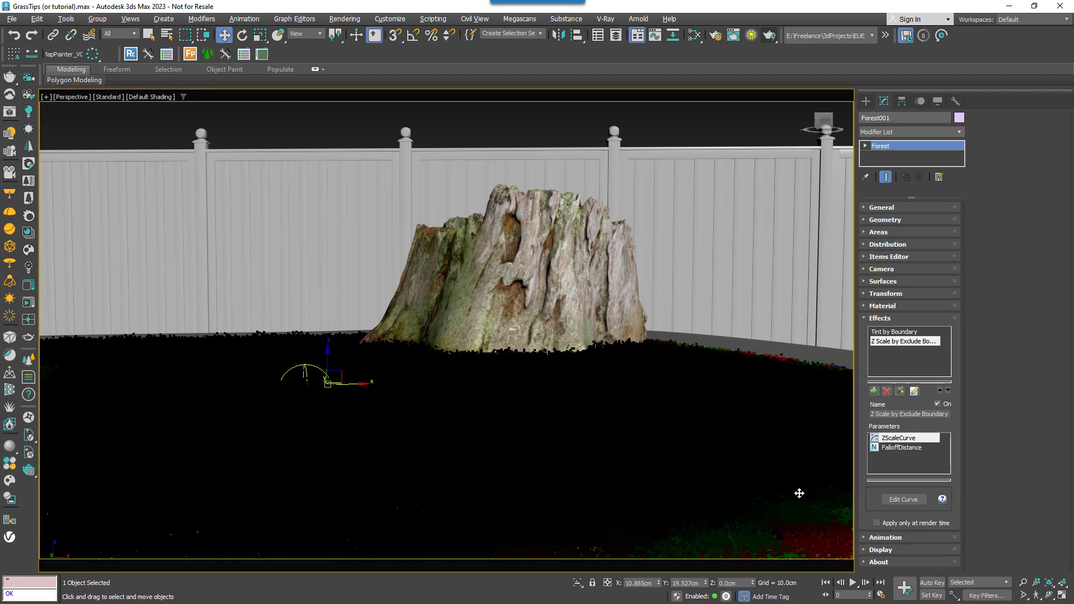
# Step: Set FalloffDistance to 40 cm, then open the ZScaleCurve parameter in the curve editor
pyautogui.click(901, 447)
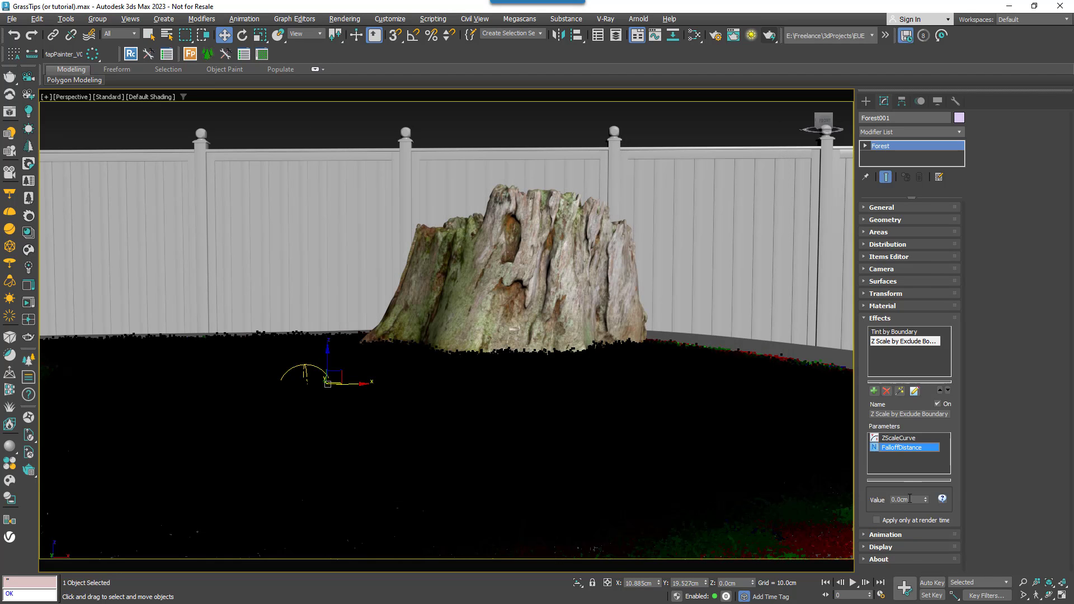
pyautogui.write('40')
pyautogui.press('Return')
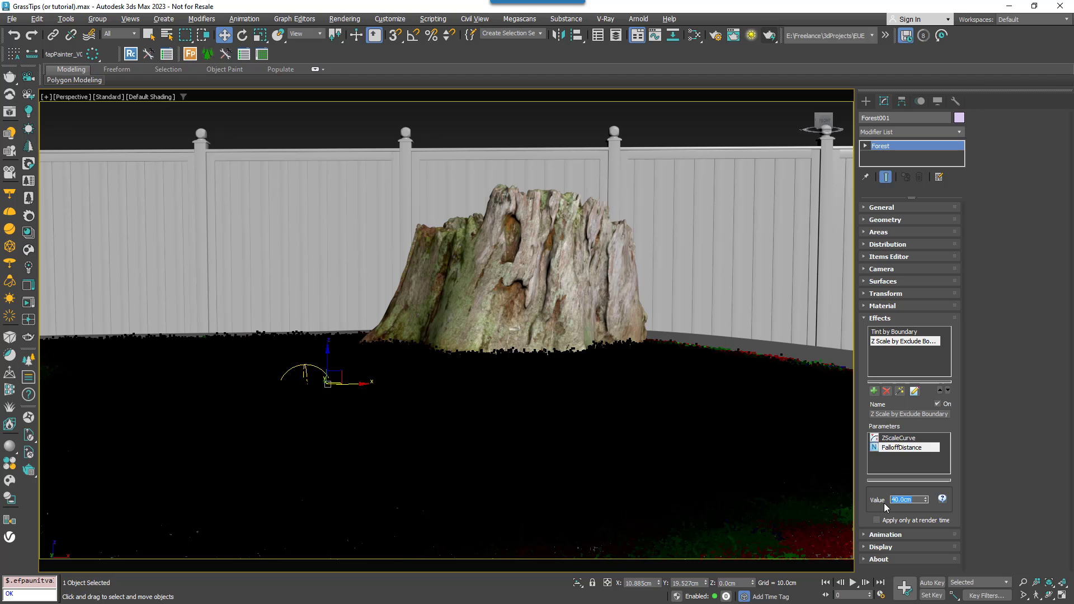
pyautogui.click(896, 439)
pyautogui.click(903, 499)
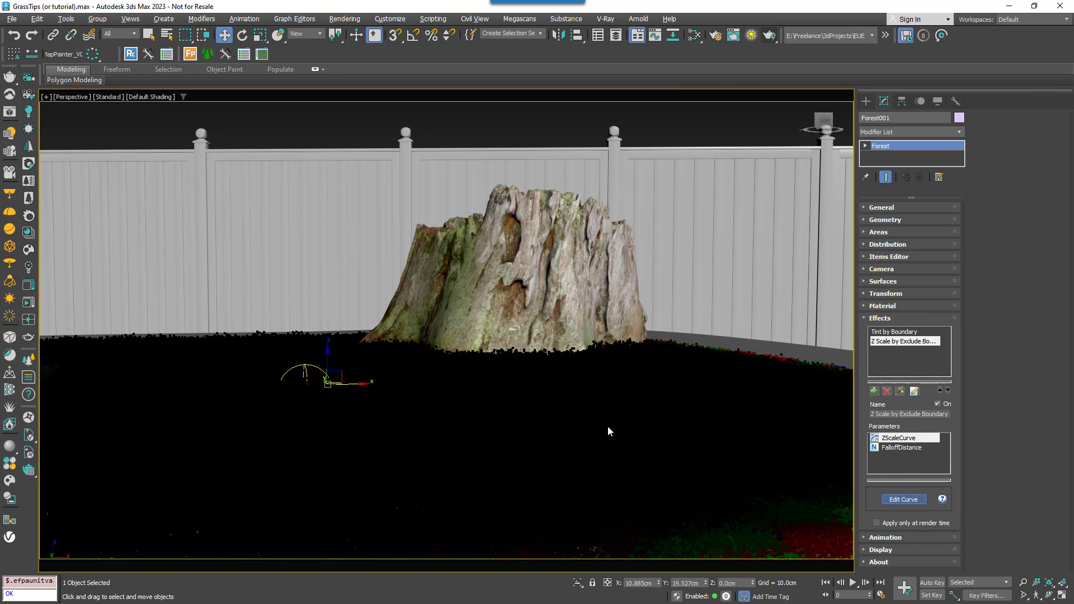
# Step: Drag the ZScaleCurve's right endpoint up from 1.0 to about 2.297
pyautogui.scroll(-5, 295, 201)
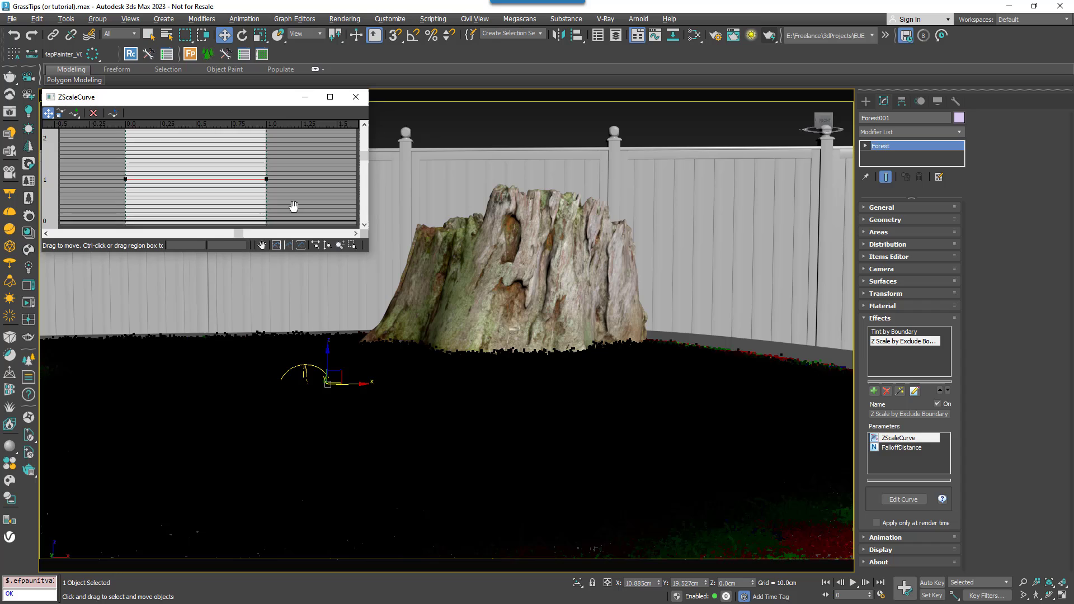
pyautogui.click(271, 184)
pyautogui.moveTo(271, 184); pyautogui.dragTo(269, 130)
pyautogui.scroll(-3, 302, 201)
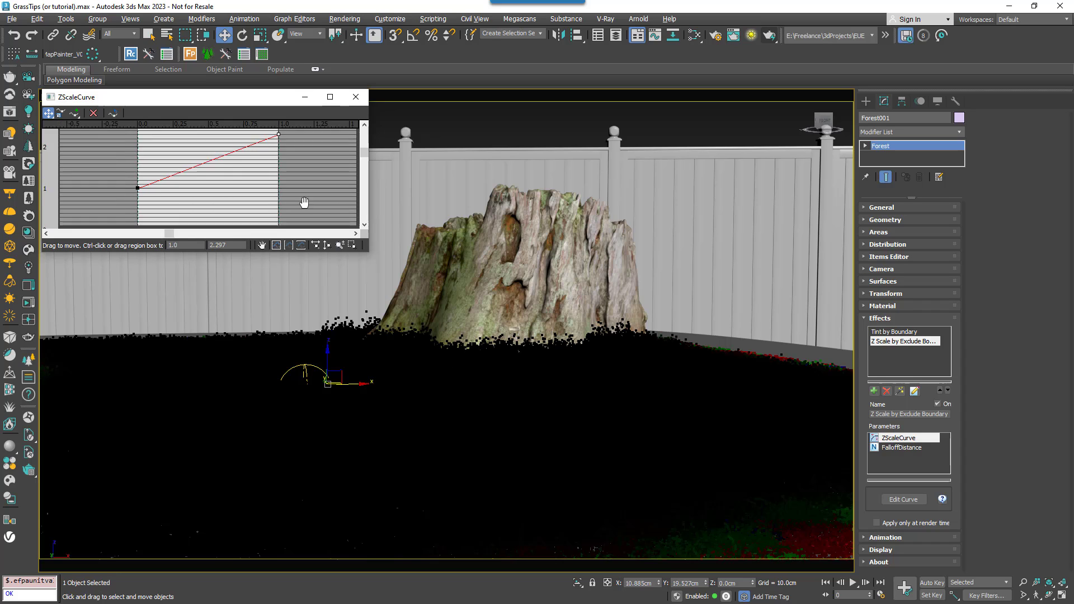